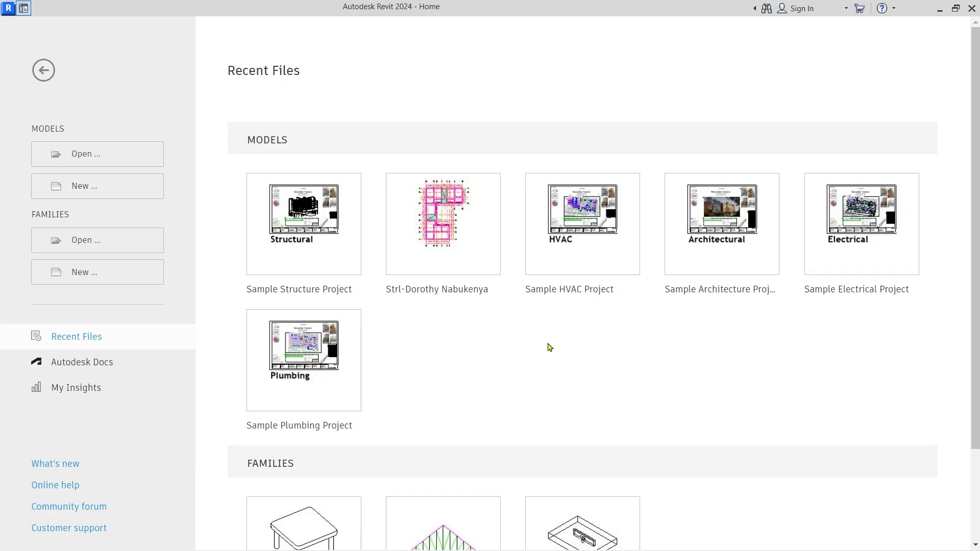
scroll(548, 346, down, 3)
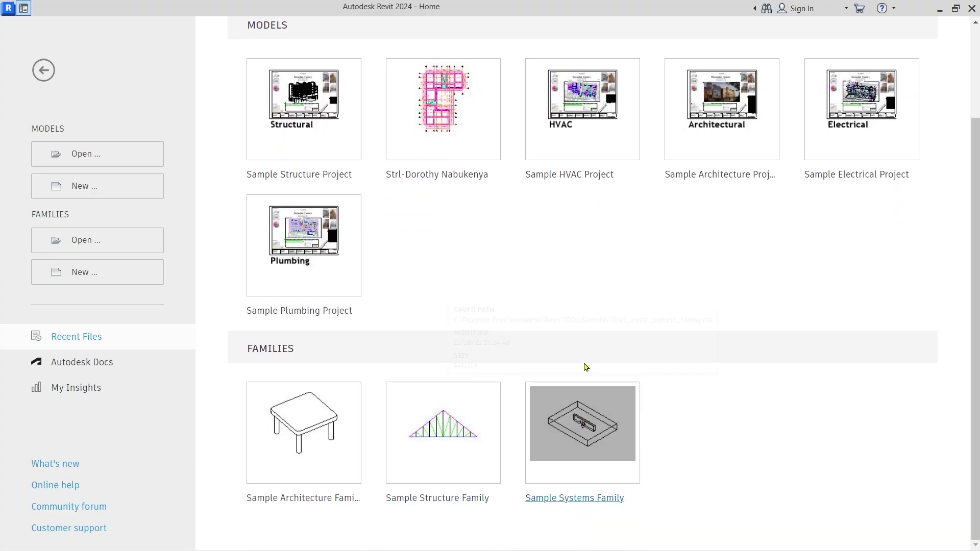
scroll(586, 367, up, 3)
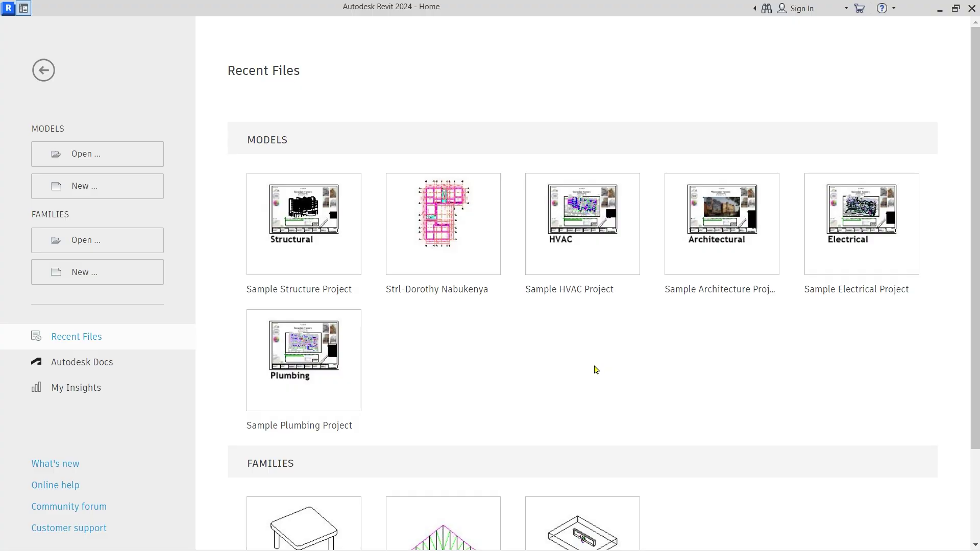
click(108, 196)
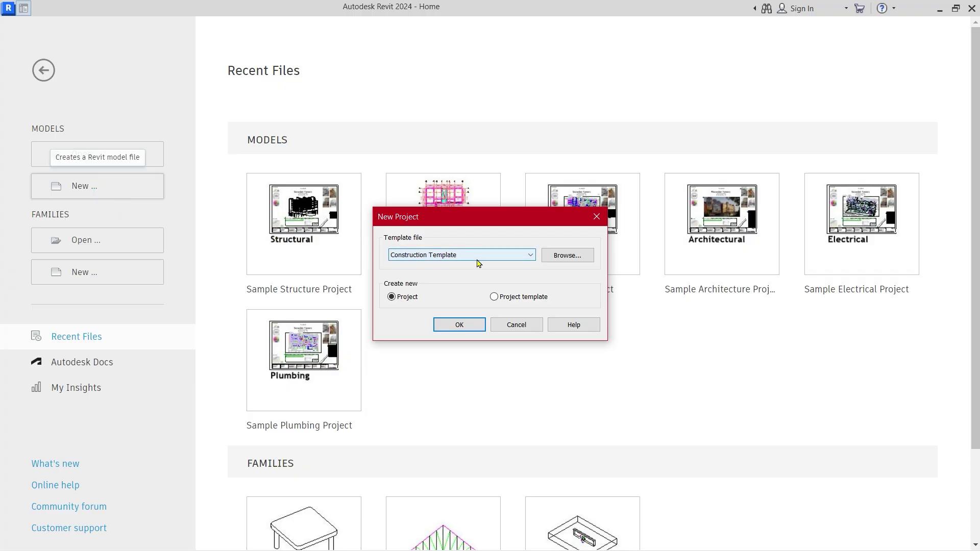
click(479, 258)
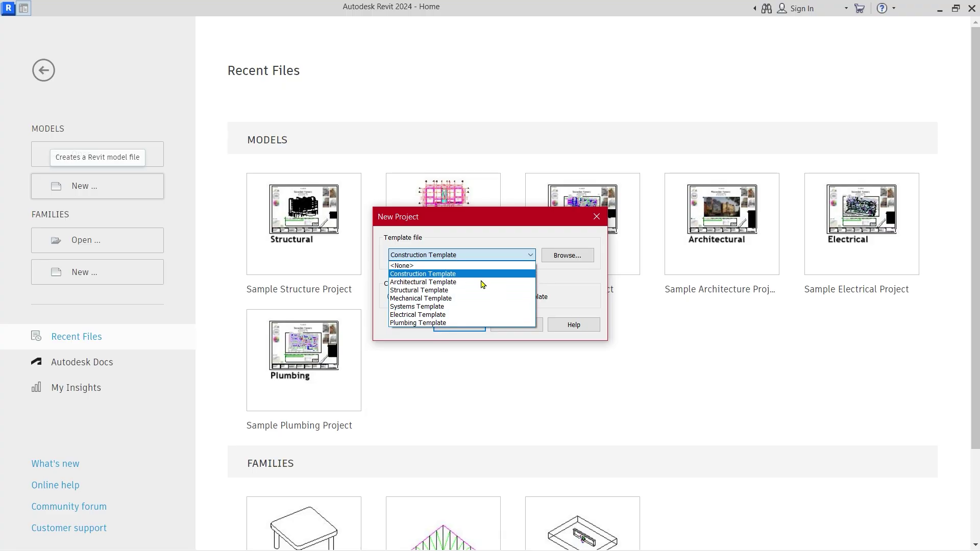
click(567, 256)
click(565, 257)
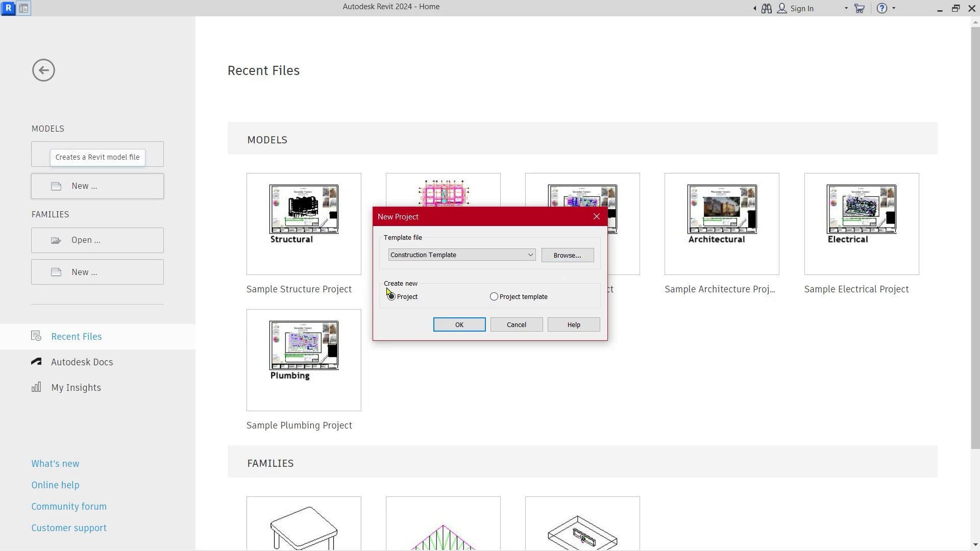
click(527, 297)
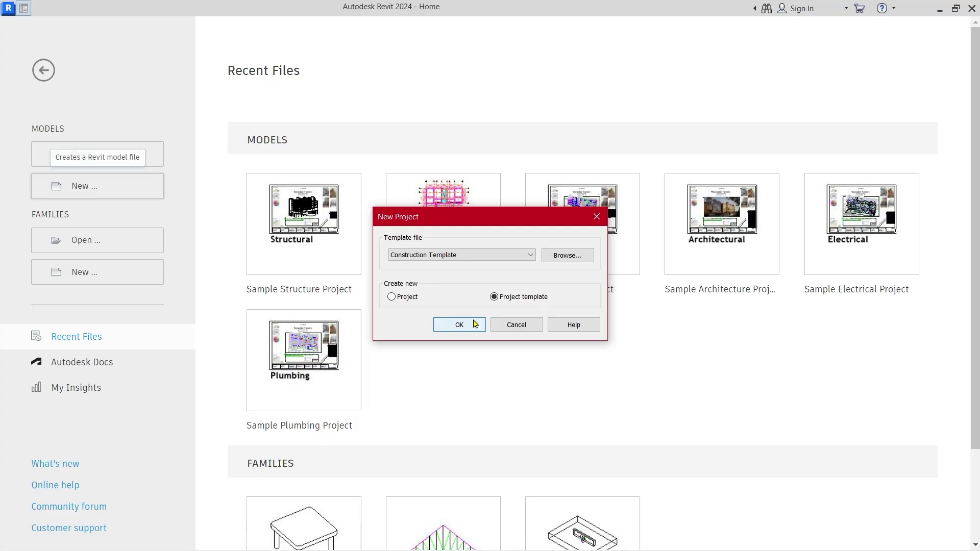
click(516, 324)
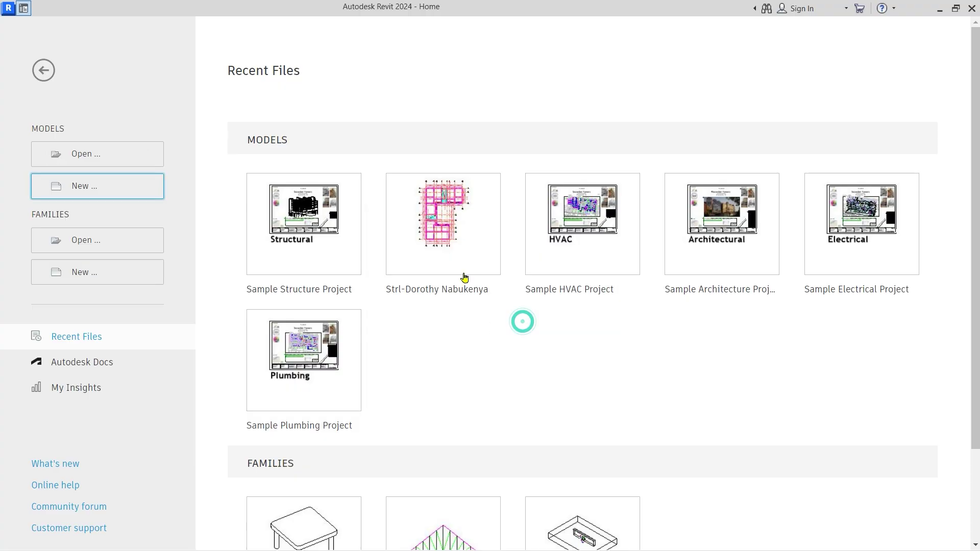
Step: Open the recent structural project with the magenta floor plan thumbnail and bring up its North building elevation
click(447, 240)
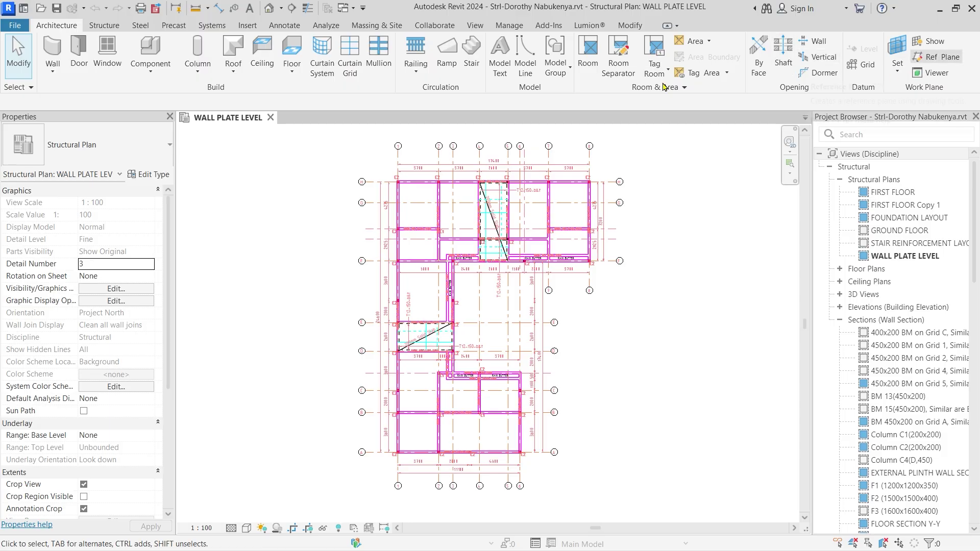
click(104, 27)
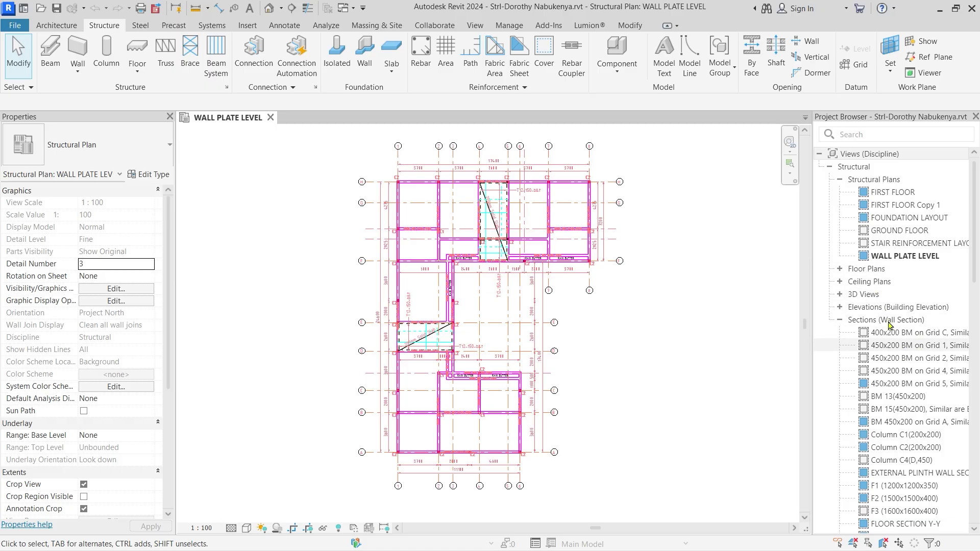
click(840, 308)
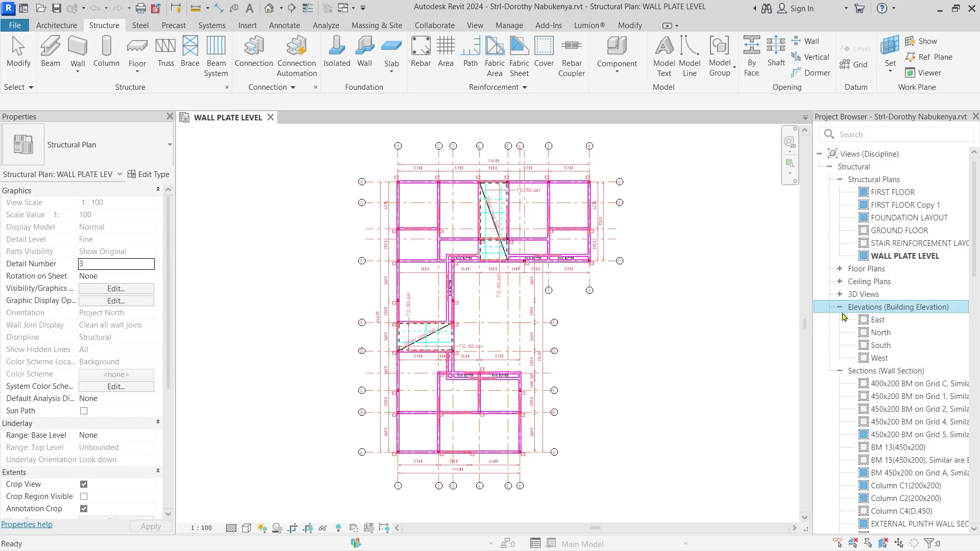
double_click(865, 333)
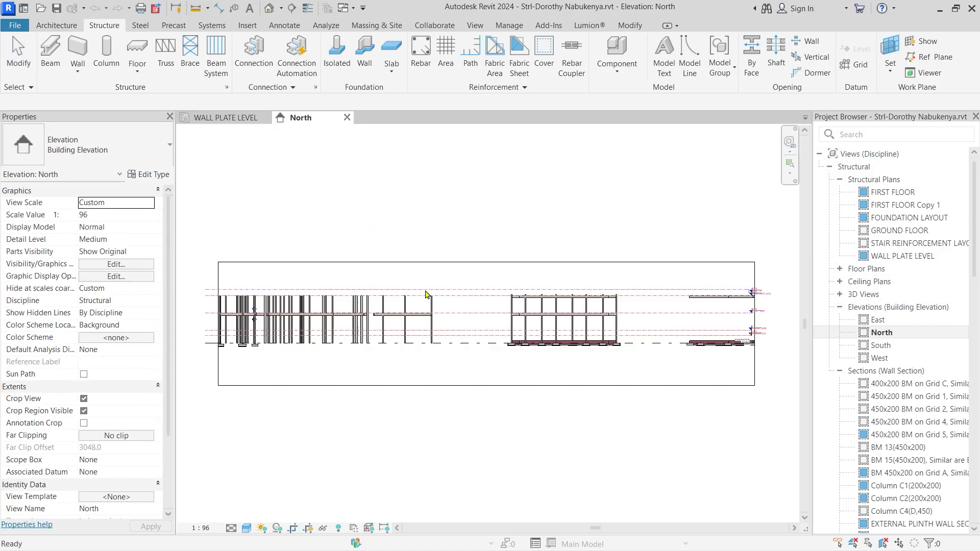
Step: Open the FIRST FLOOR structural plan and inspect the 450x200 beam along grid F
click(884, 193)
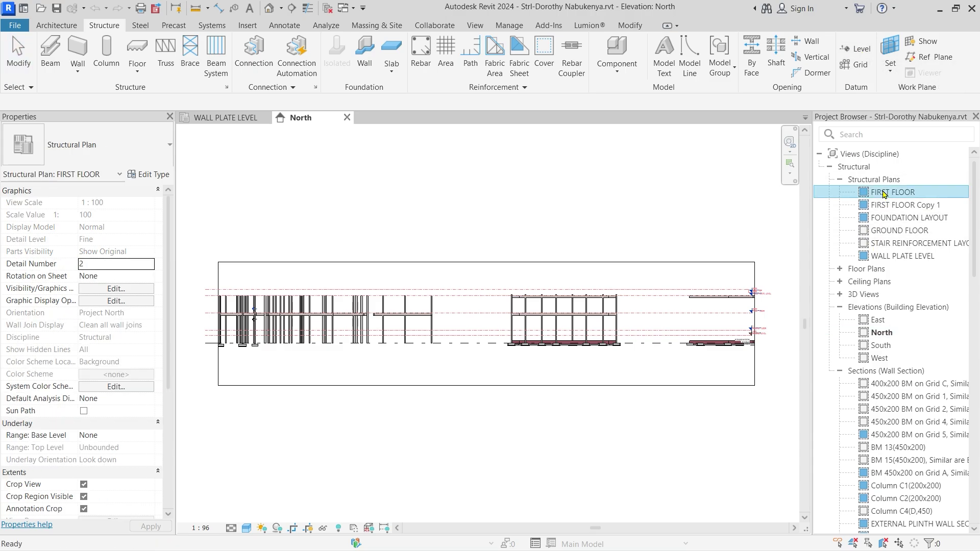
double_click(884, 194)
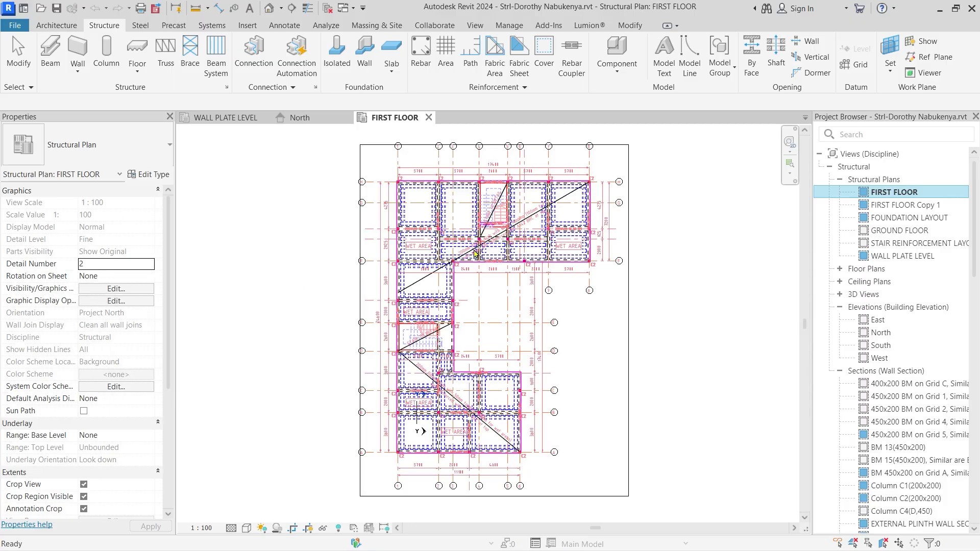
scroll(487, 268, up, 5)
scroll(493, 283, up, 2)
click(475, 276)
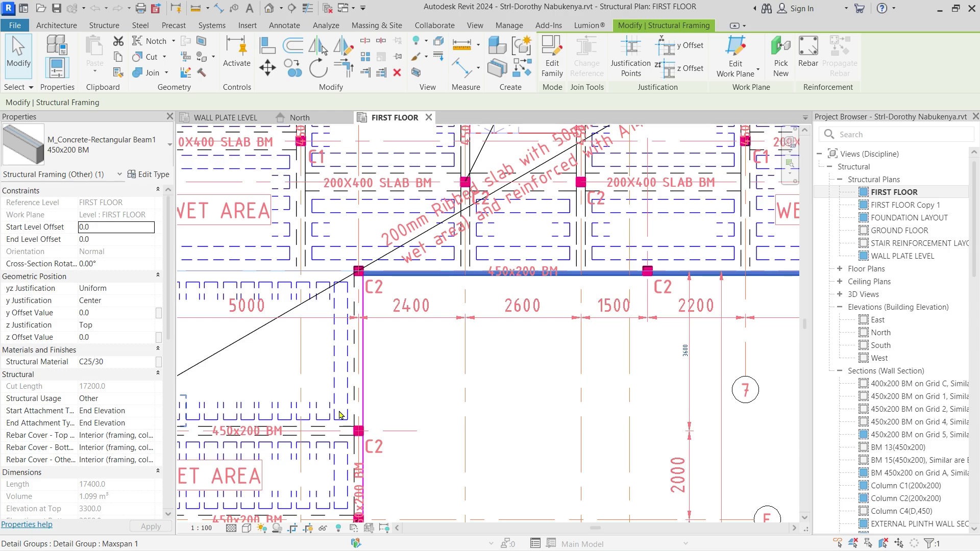
click(408, 364)
scroll(453, 325, down, 2)
scroll(452, 325, down, 1)
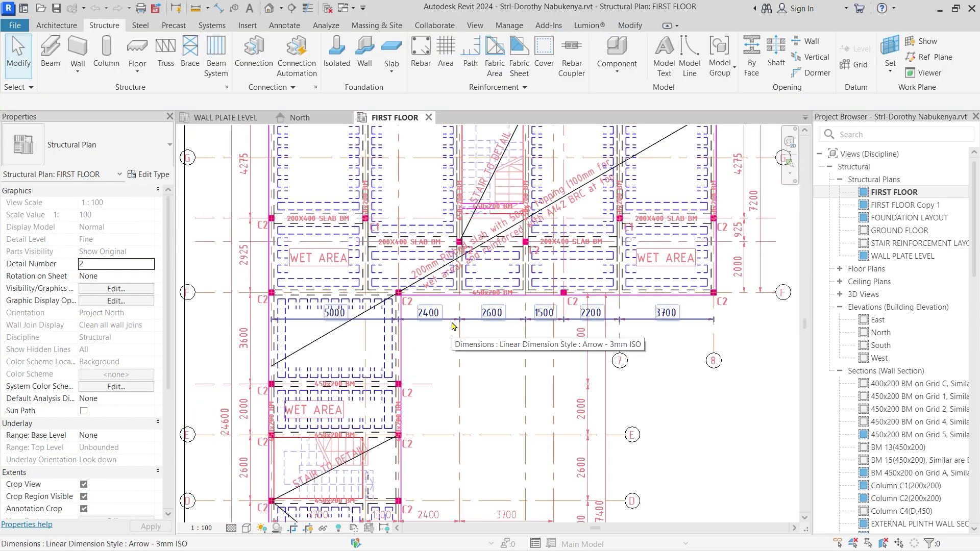
scroll(452, 326, down, 1)
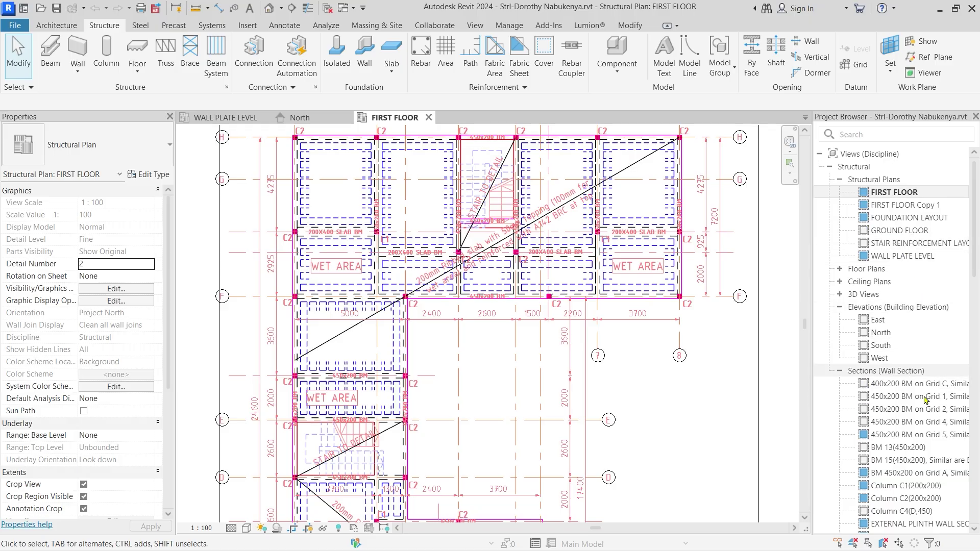
Step: Collapse the wall sections group and sheet S02 in the project browser
click(840, 371)
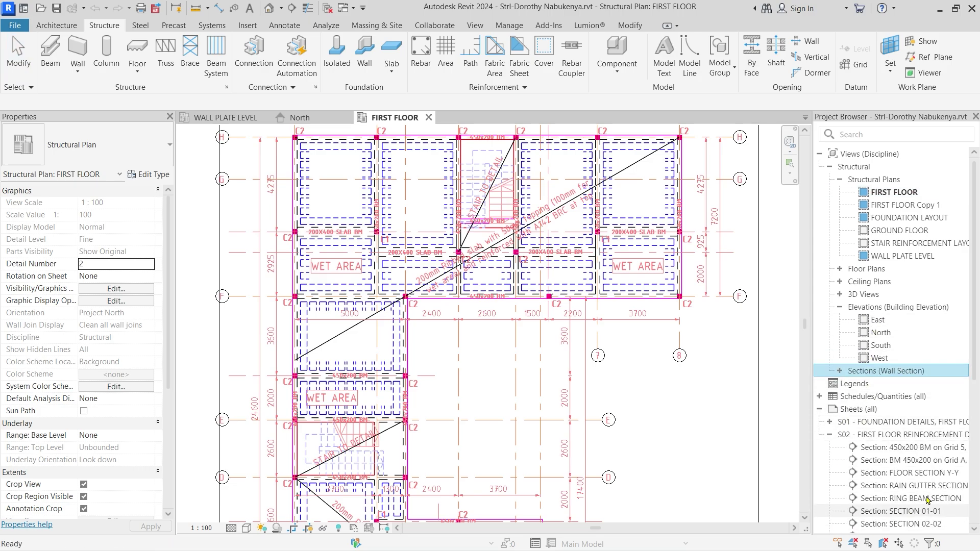
click(830, 435)
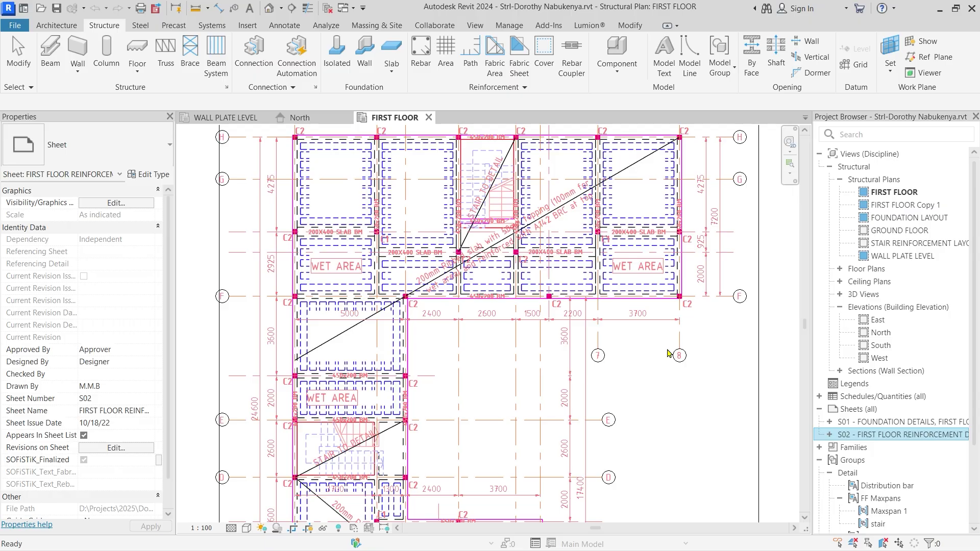
Step: Switch among the open North, WALL PLATE LEVEL and FIRST FLOOR views, ending on FIRST FLOOR
click(306, 118)
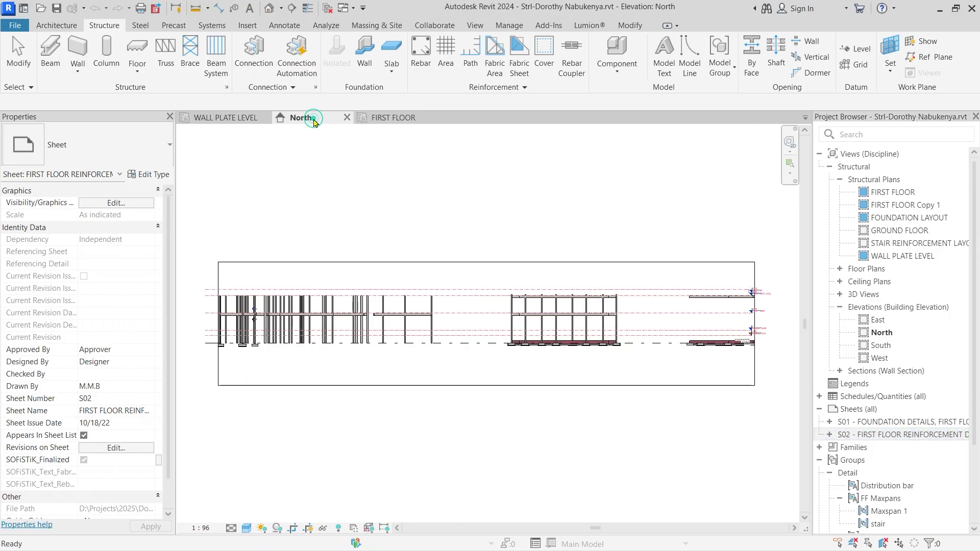
click(232, 119)
click(396, 118)
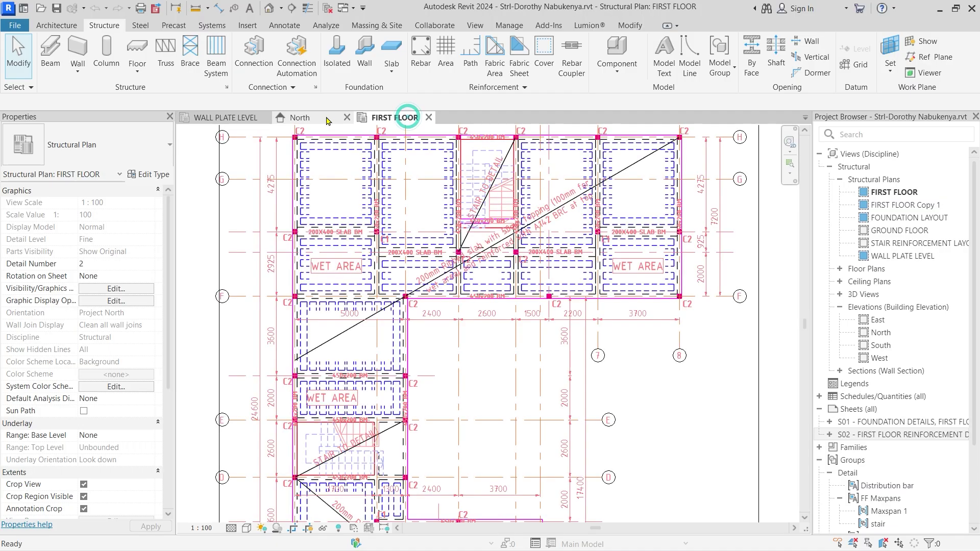
click(229, 118)
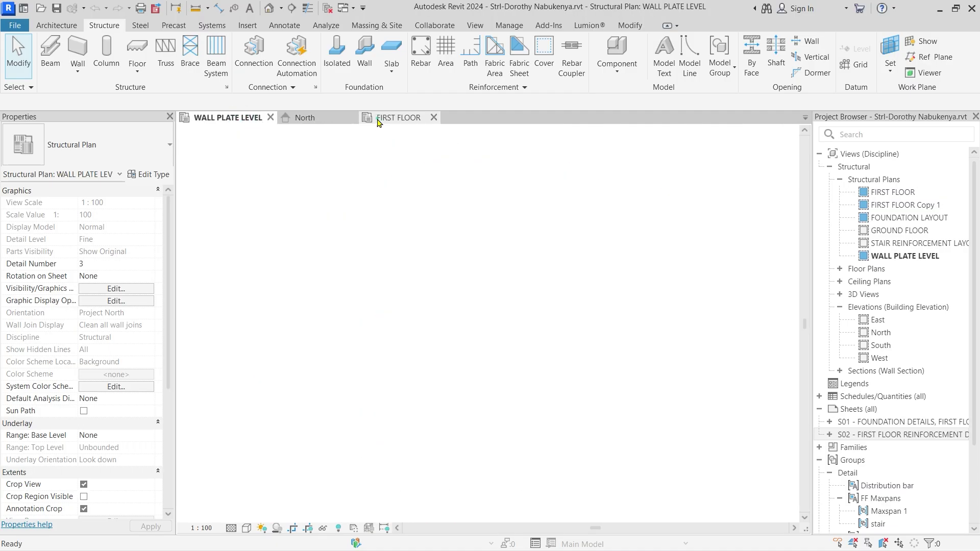
click(379, 120)
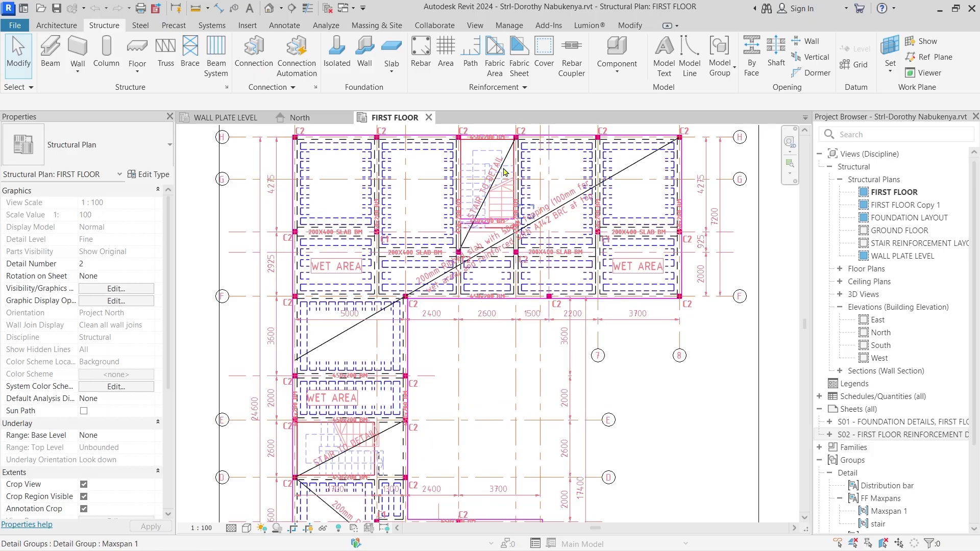
Step: Toggle the canvas theme between dark and light, ending on the light background
click(474, 25)
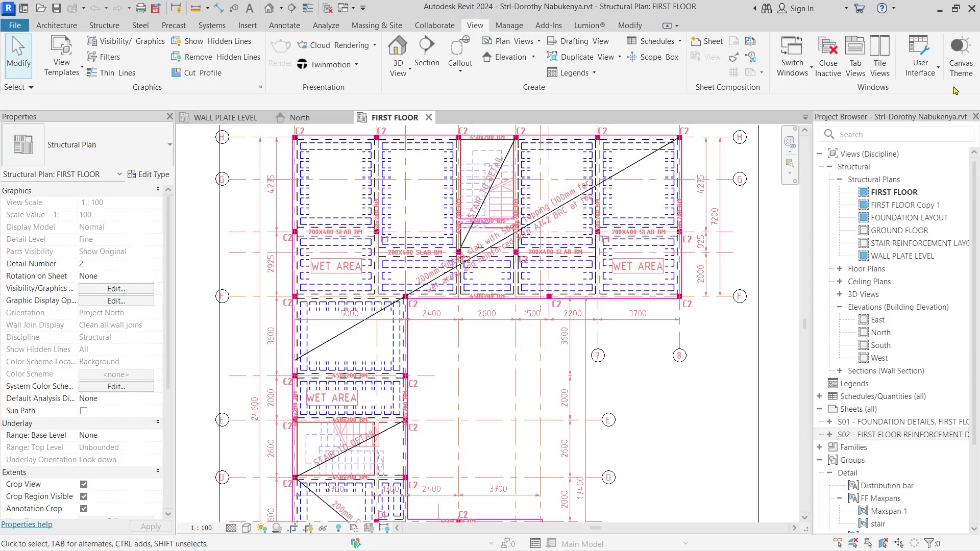
click(961, 56)
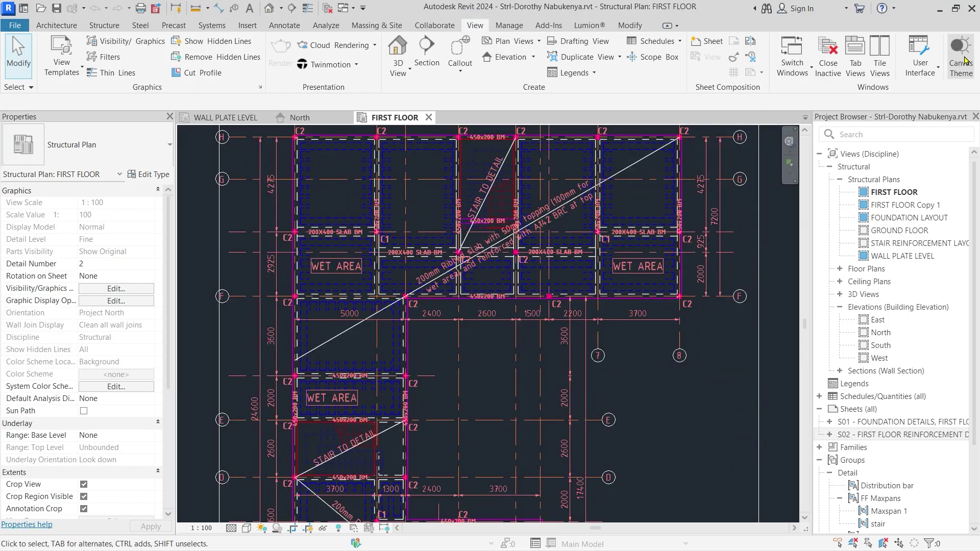
click(961, 57)
click(965, 60)
click(965, 61)
click(965, 60)
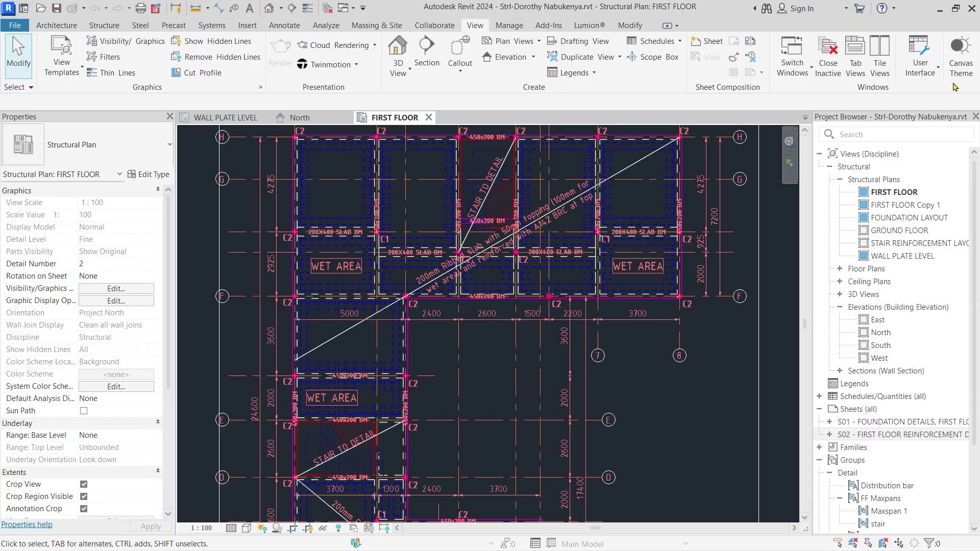
key(c)
key(a)
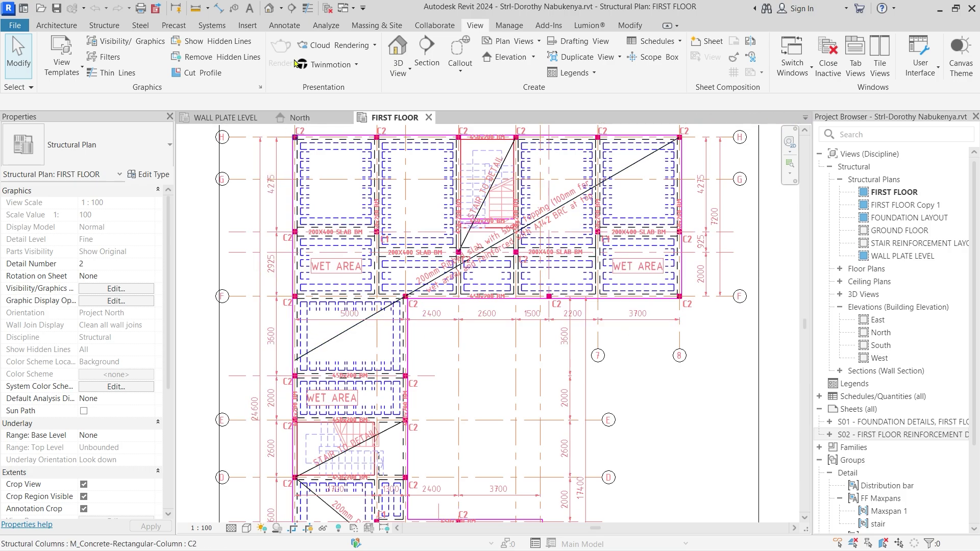
Step: Close all inactive views, keeping only the FIRST FLOOR plan open
click(327, 8)
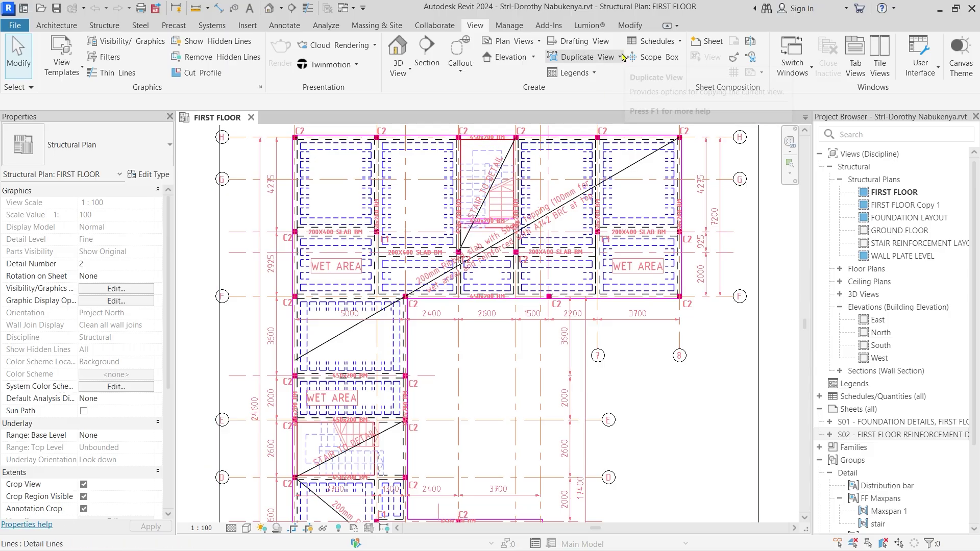
click(634, 27)
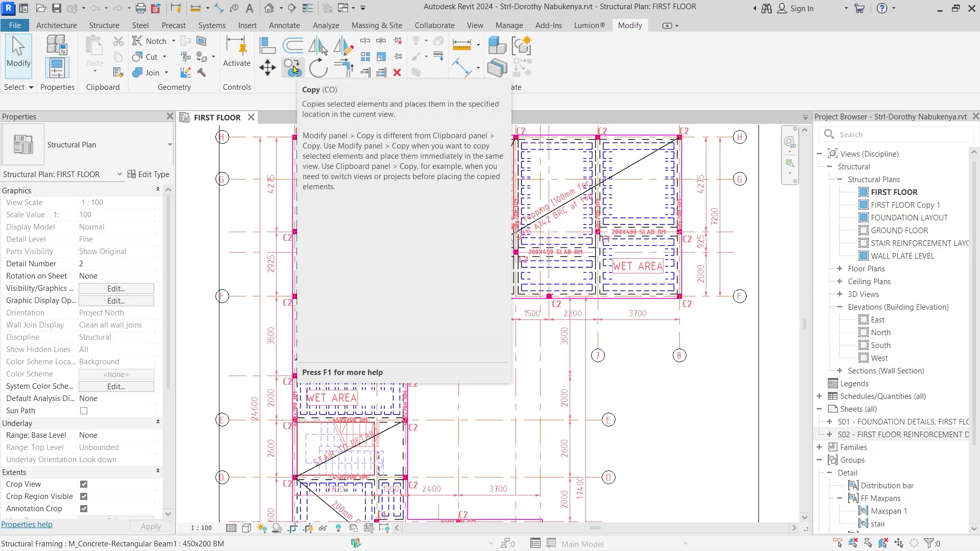
click(294, 70)
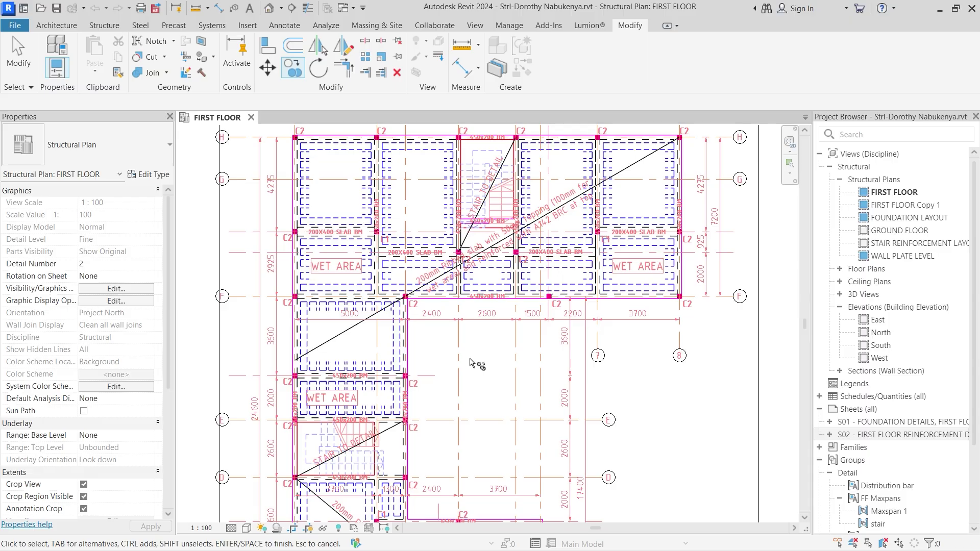
key(Escape)
scroll(470, 363, down, 1)
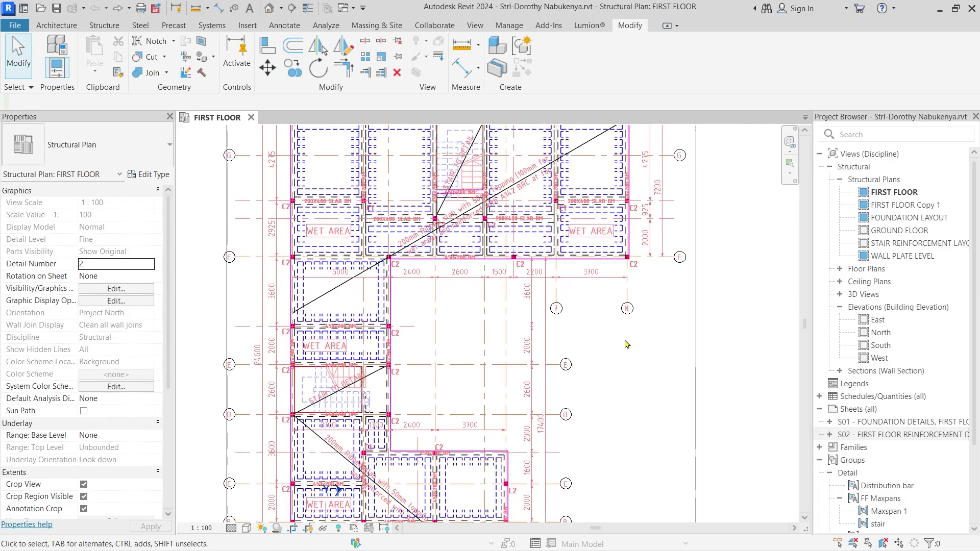
Step: Open the general program options and examine the choices for the save and Synchronize with Central reminder intervals
click(15, 29)
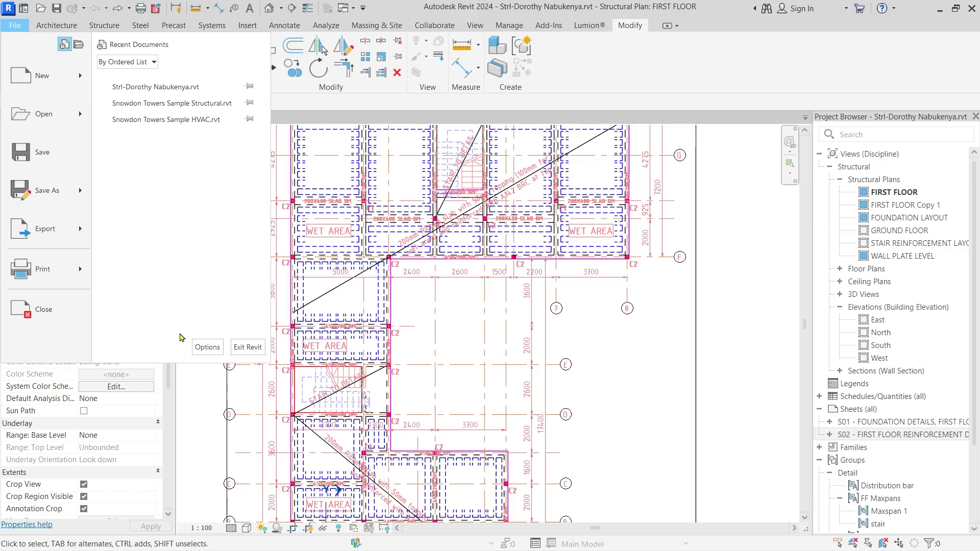
click(207, 347)
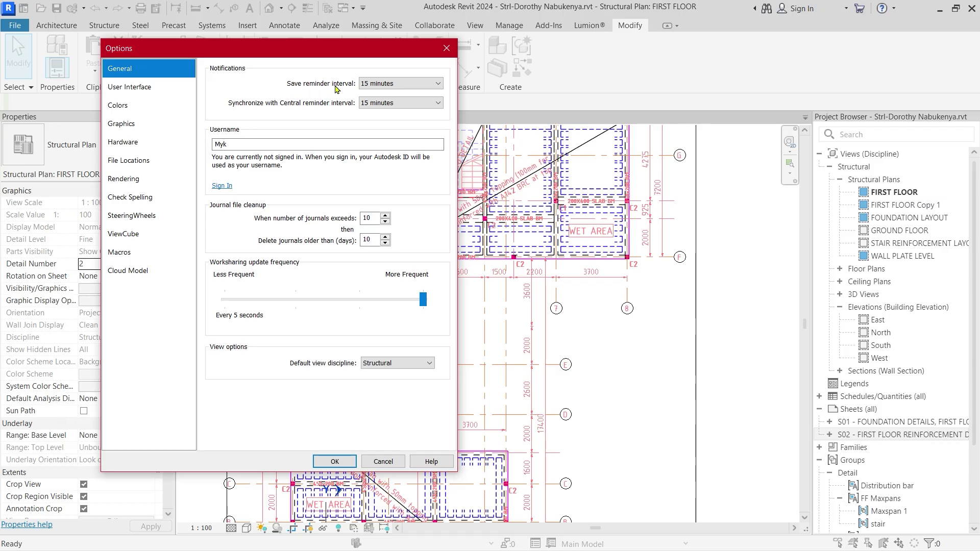
click(398, 83)
click(397, 82)
click(392, 103)
click(392, 103)
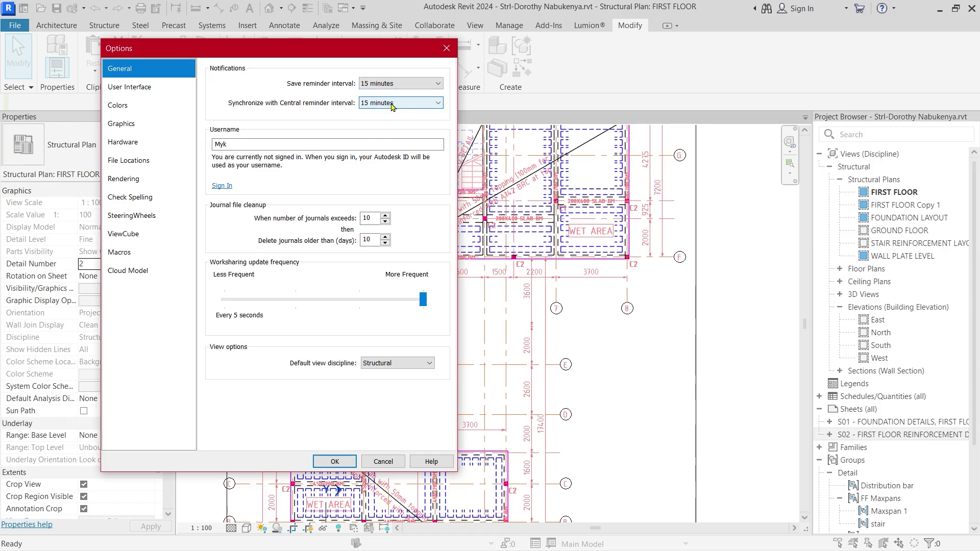
click(367, 104)
click(366, 109)
click(376, 104)
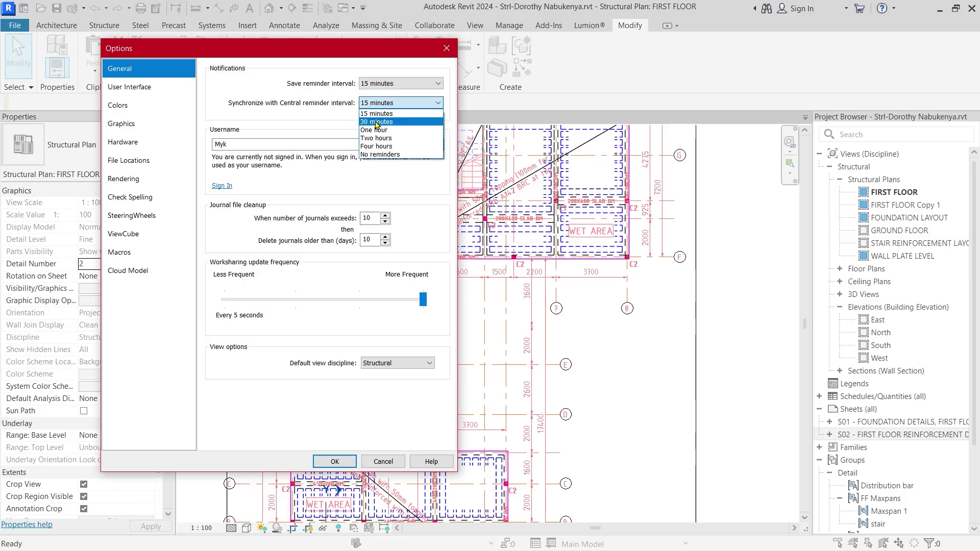
click(376, 83)
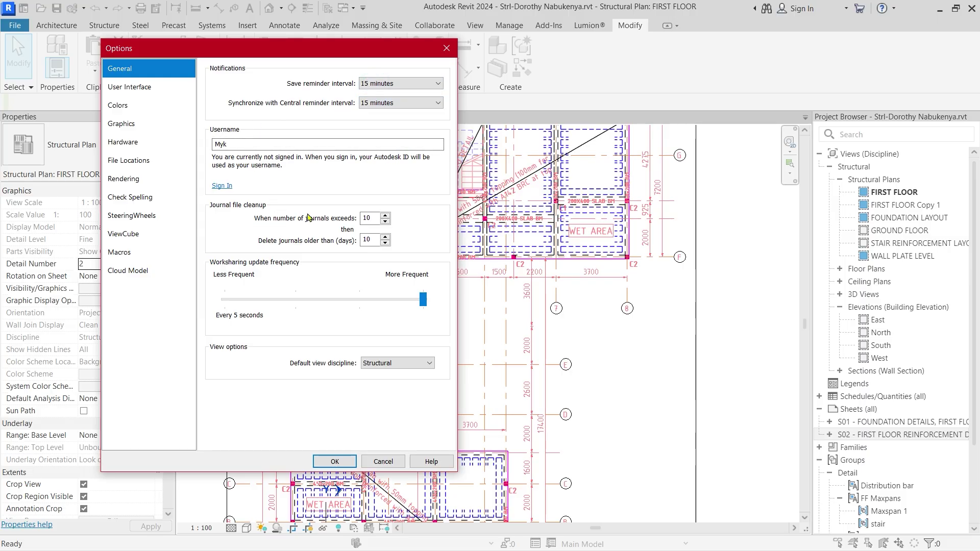
Step: Examine the keyboard shortcut assignments in the User Interface options and leave the shortcut list without changes
click(116, 90)
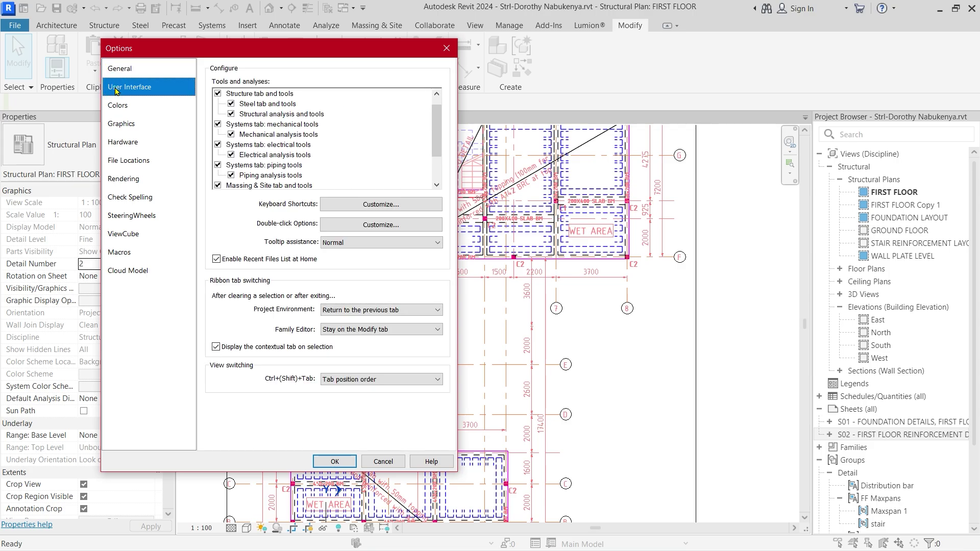
click(338, 205)
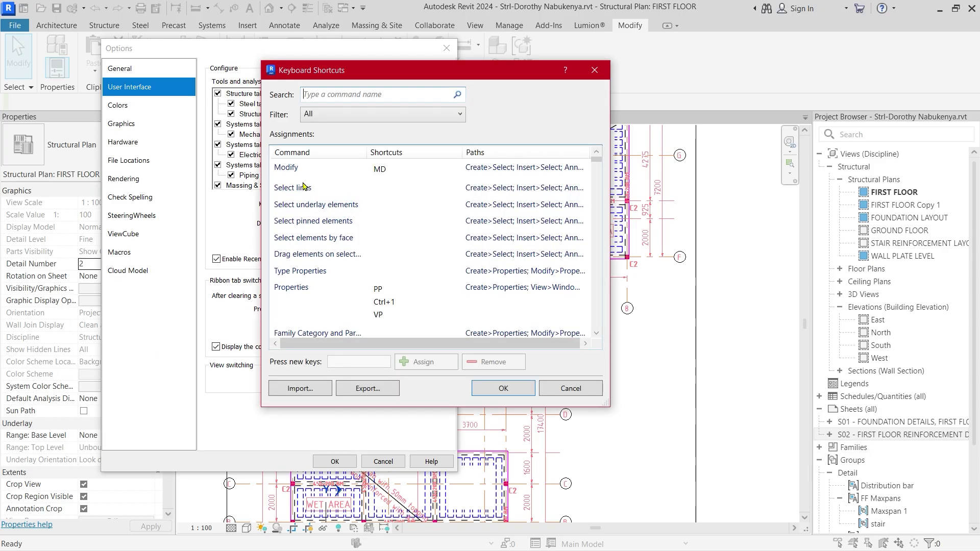
click(294, 170)
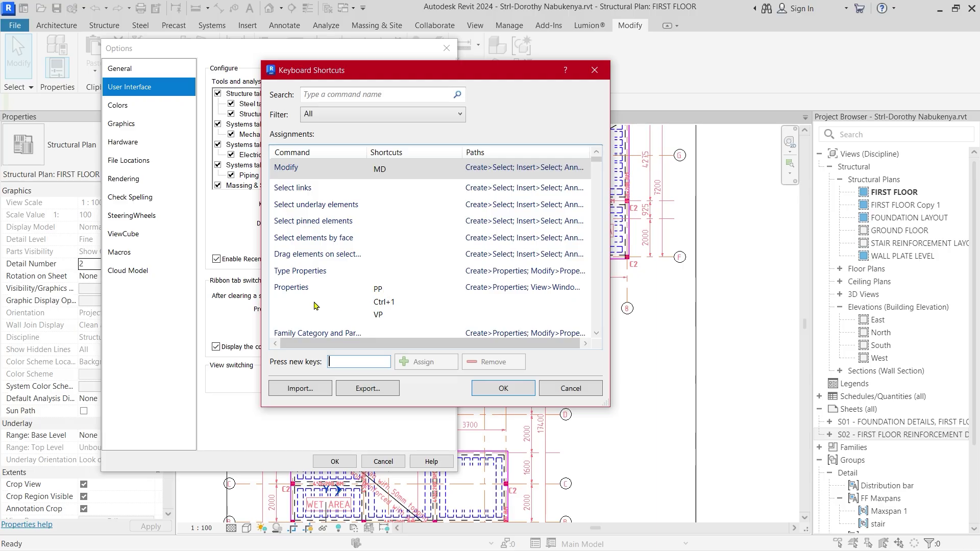
scroll(307, 308, down, 2)
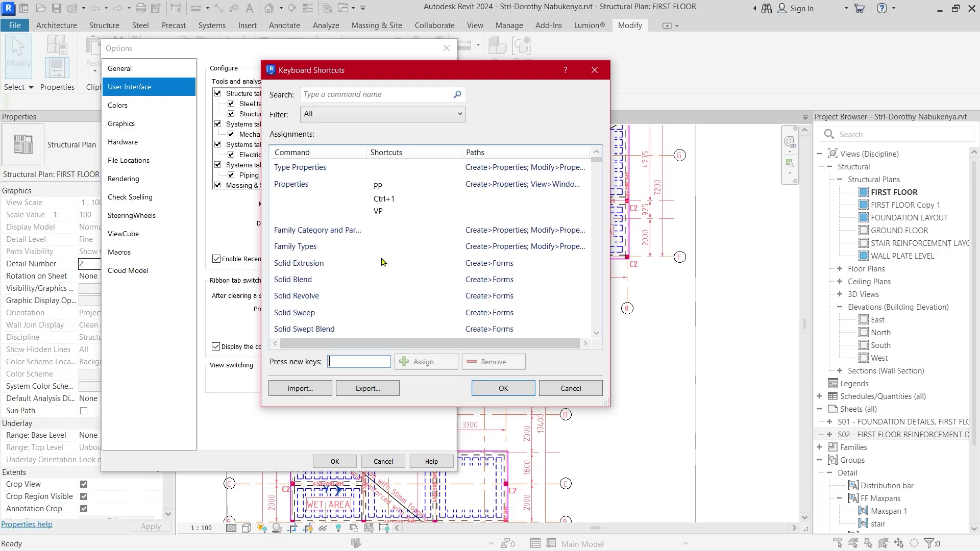
scroll(296, 276, down, 4)
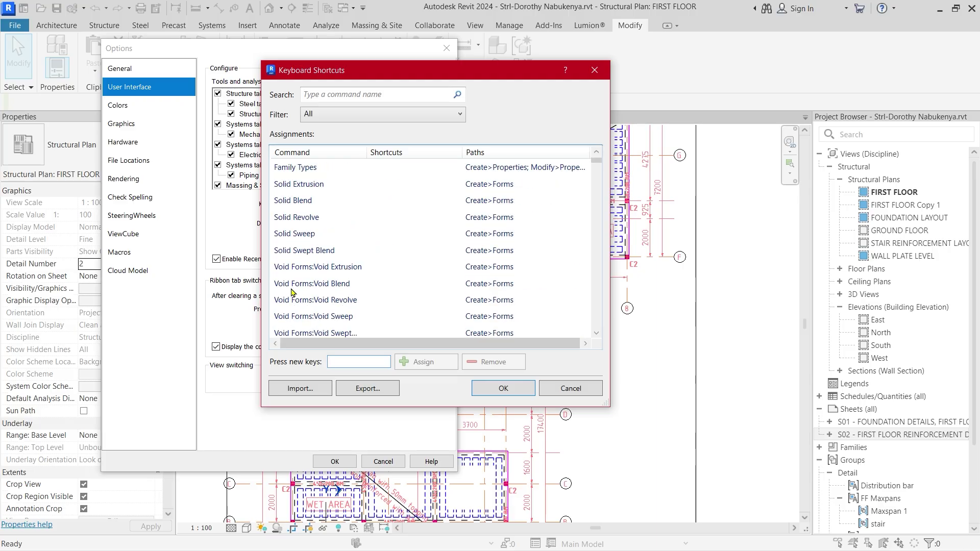
scroll(292, 293, up, 4)
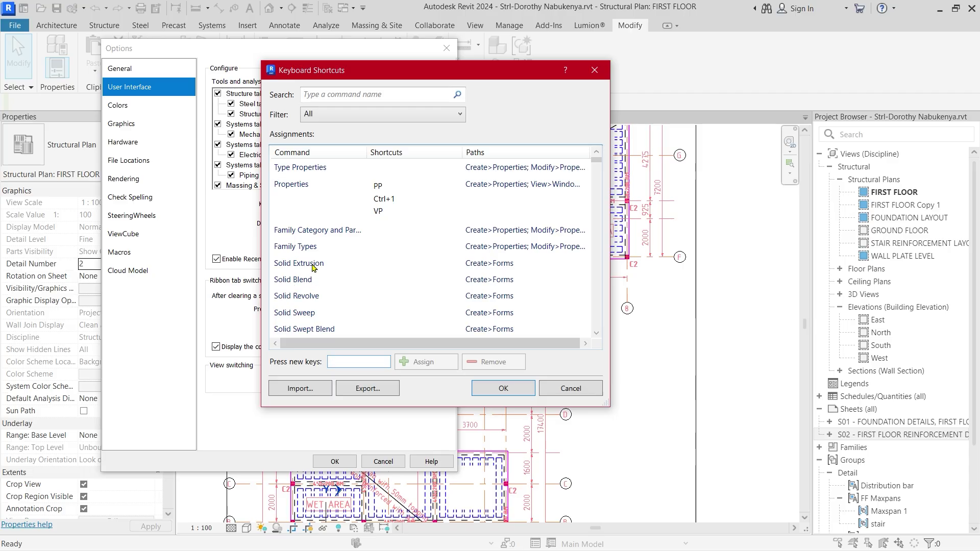
scroll(314, 264, down, 6)
scroll(314, 263, down, 3)
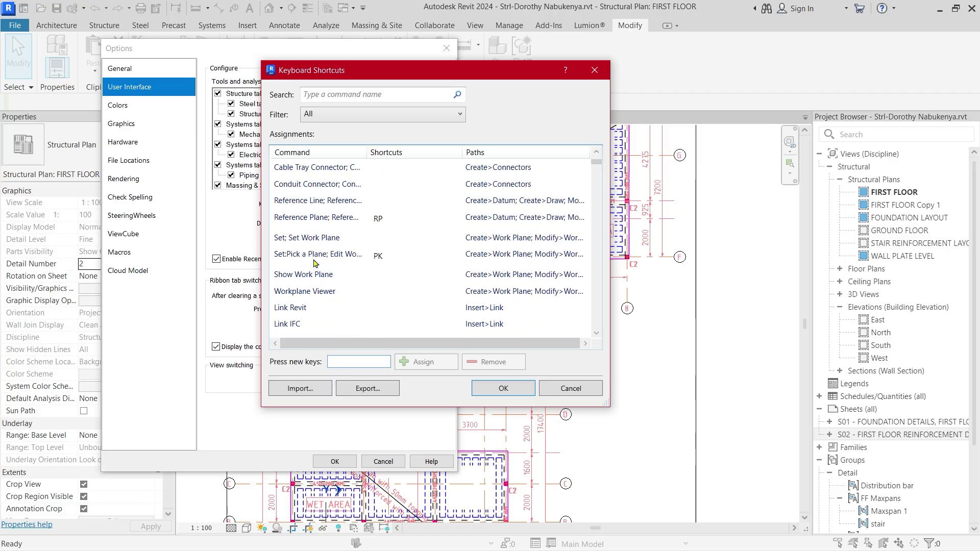
scroll(314, 264, down, 3)
scroll(314, 263, down, 3)
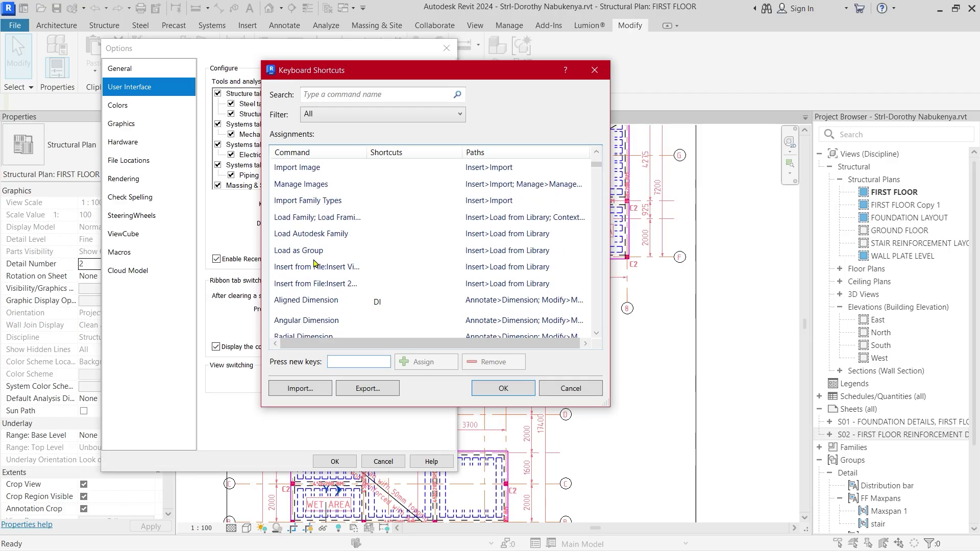
click(559, 391)
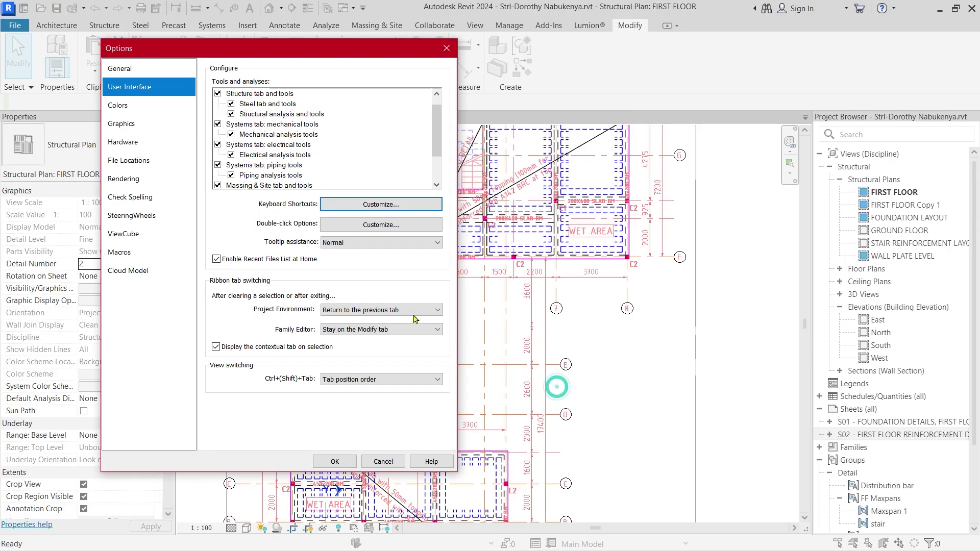
Step: Set the UI active theme to Dark and the canvas color scheme to Light, and apply the color options
click(117, 106)
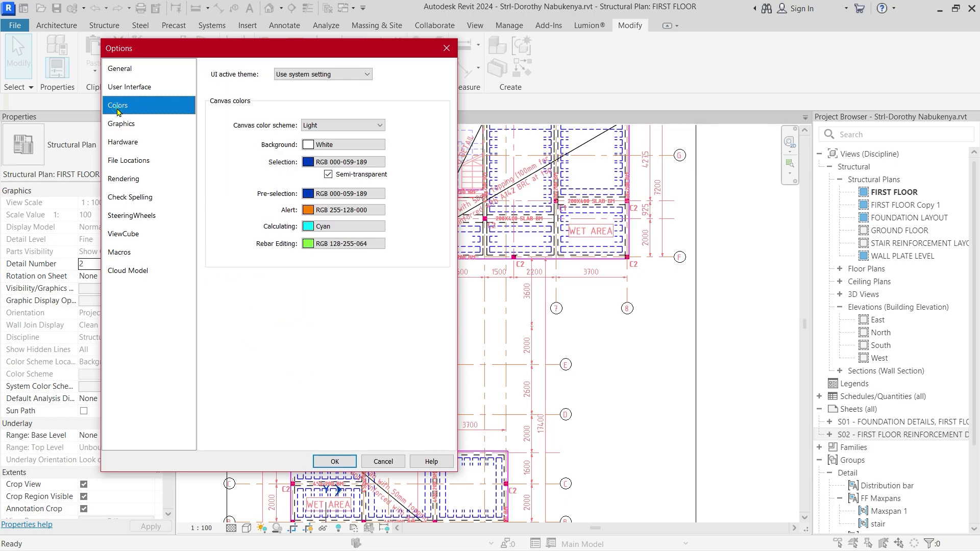
click(312, 75)
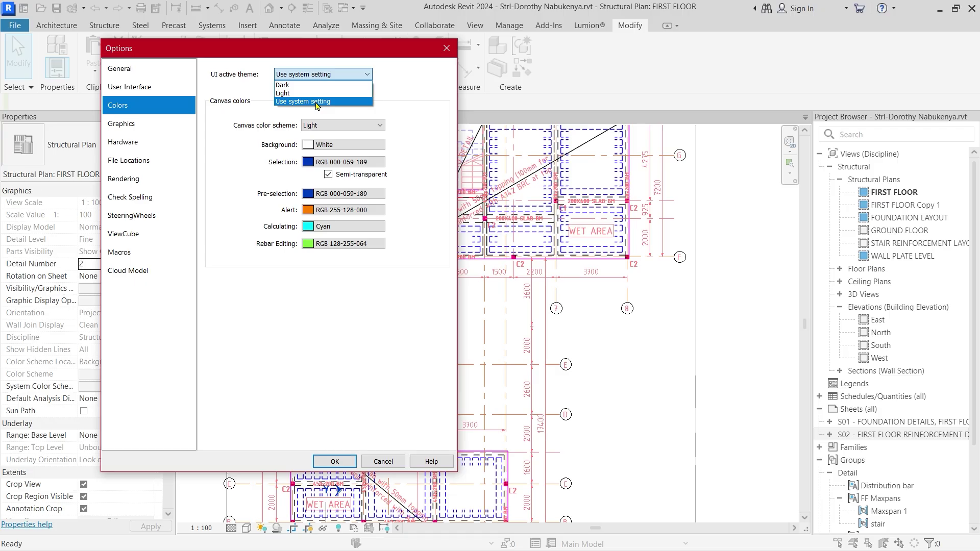
click(291, 85)
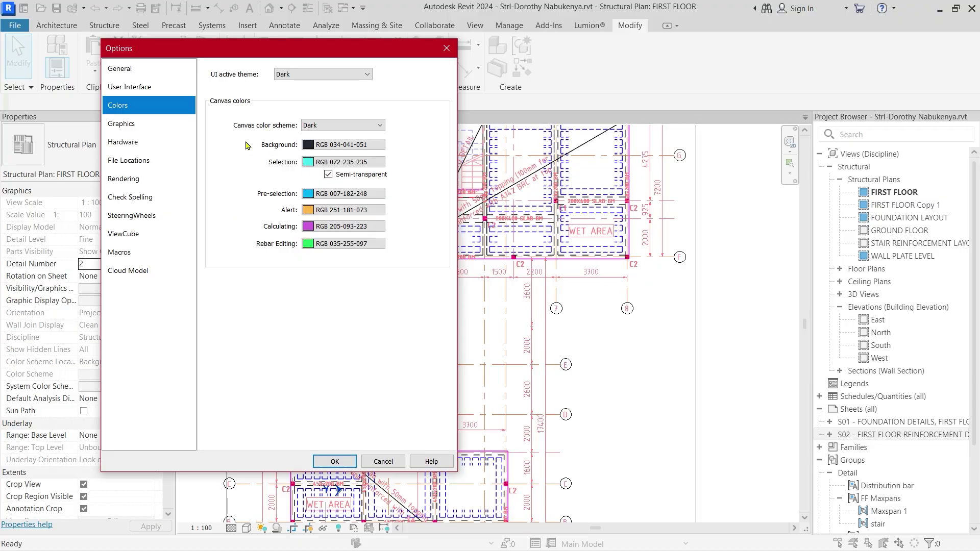
click(326, 125)
click(324, 144)
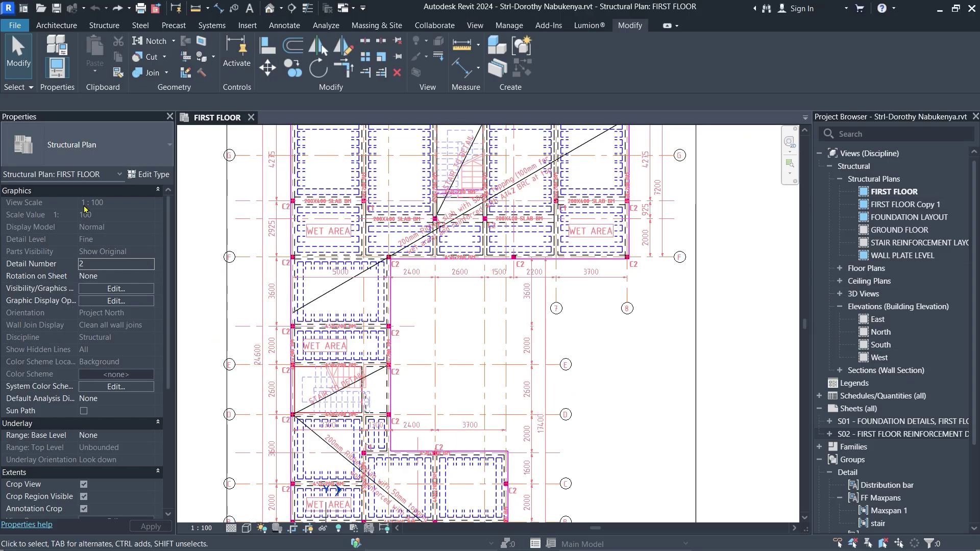
Step: Reopen the color options, set the canvas color scheme to Dark and apply it
click(15, 25)
click(207, 347)
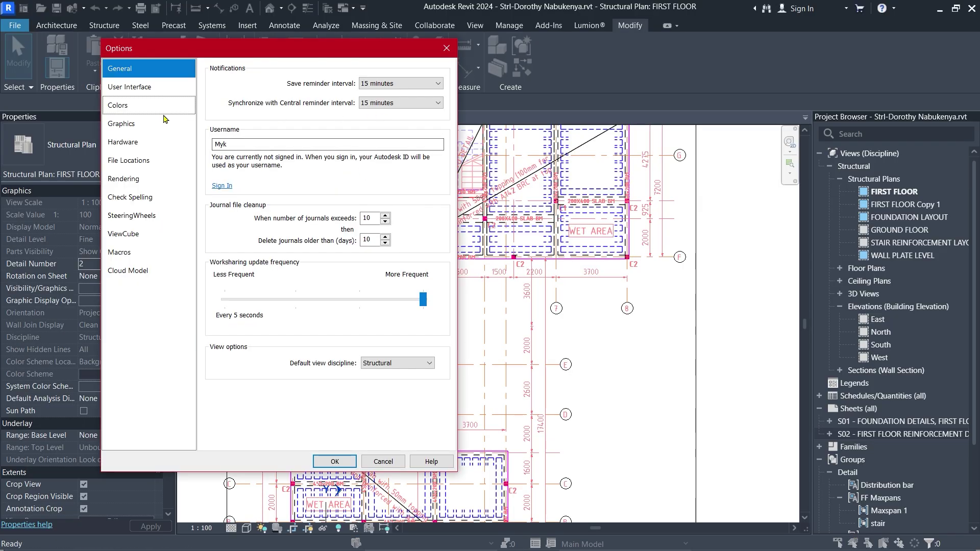
click(122, 104)
click(332, 125)
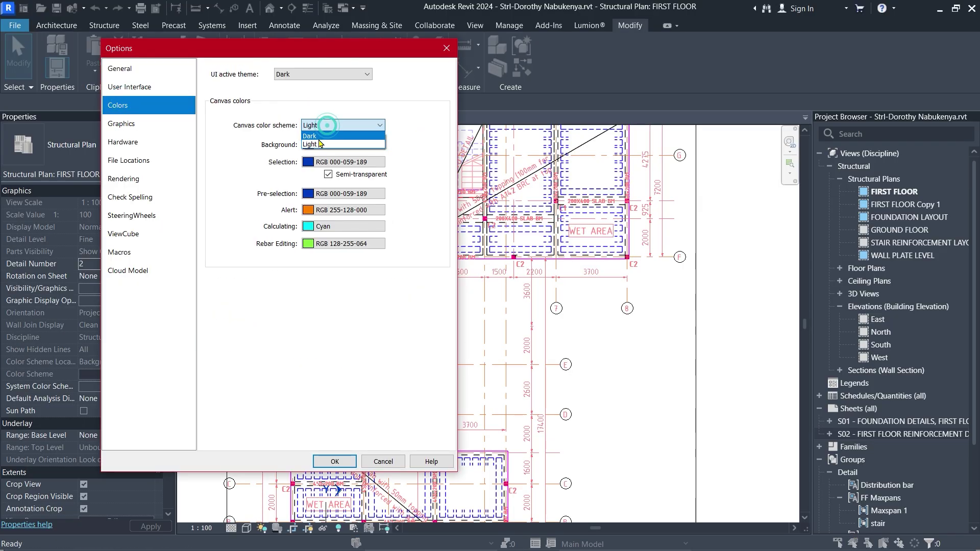
click(317, 138)
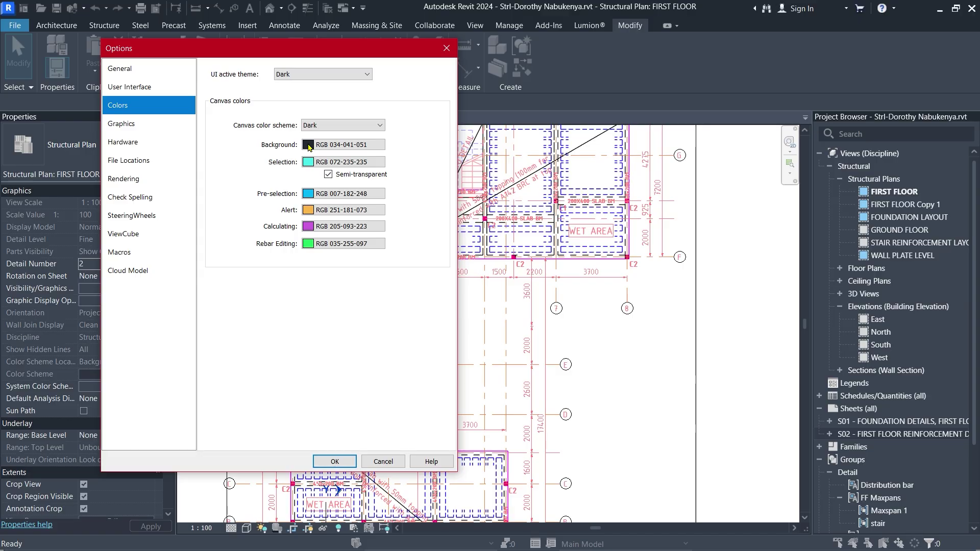
click(331, 461)
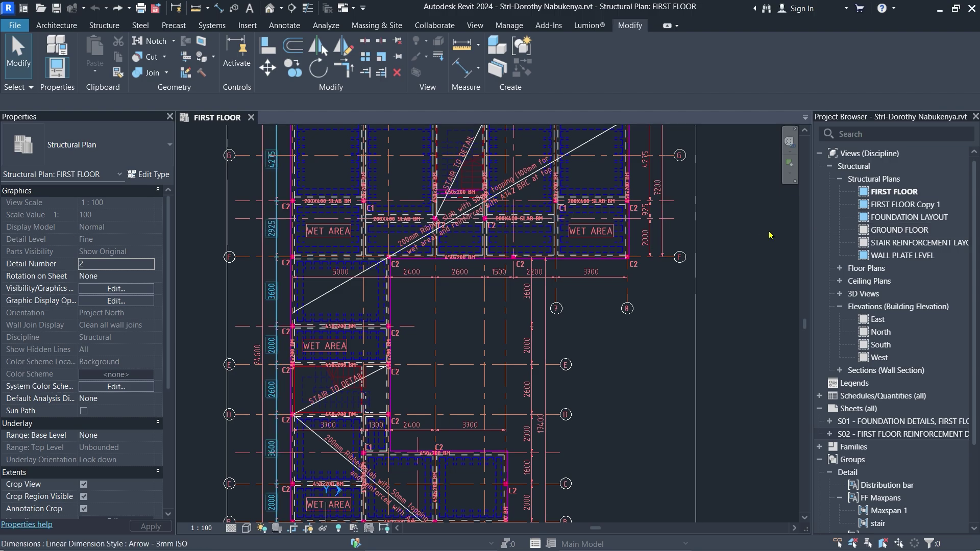
Step: Dock the Project Browser side by side with the Properties palette, with Properties outermost, and narrow both palettes
drag(919, 122, 9, 408)
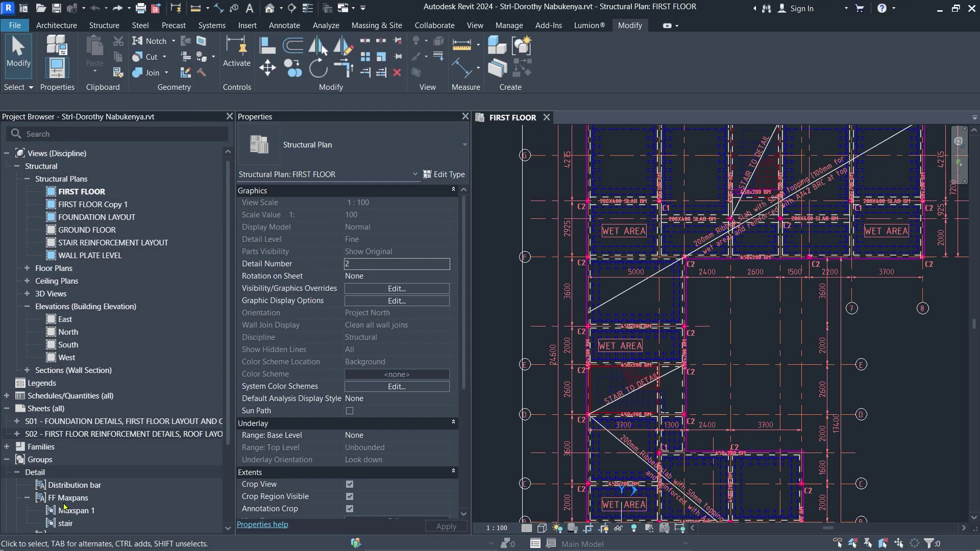
drag(351, 118, 2, 468)
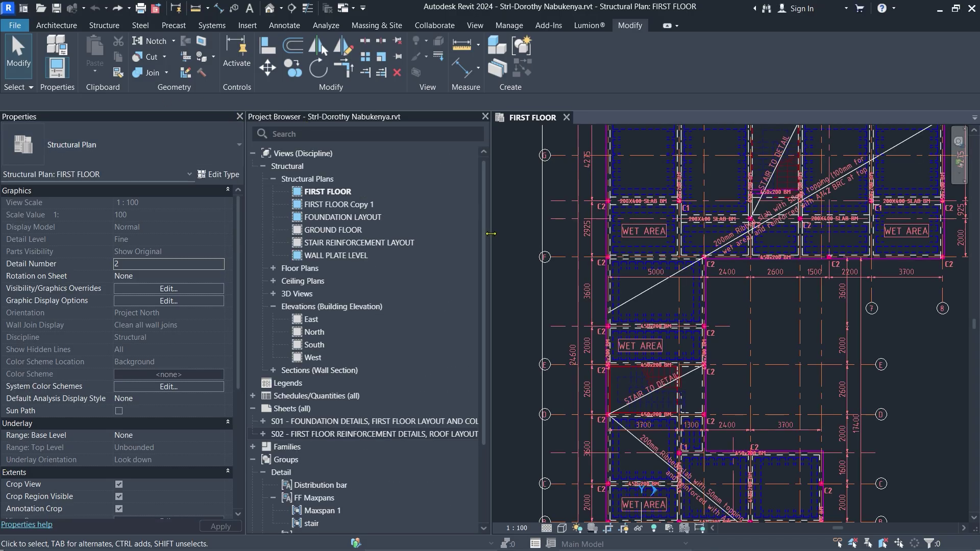
drag(491, 234, 364, 235)
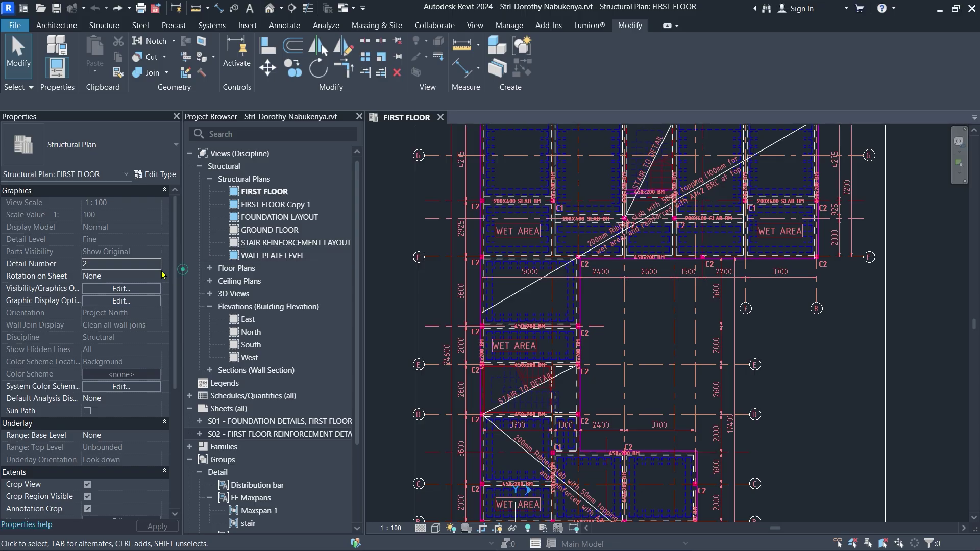
click(182, 270)
click(182, 274)
drag(183, 274, 163, 271)
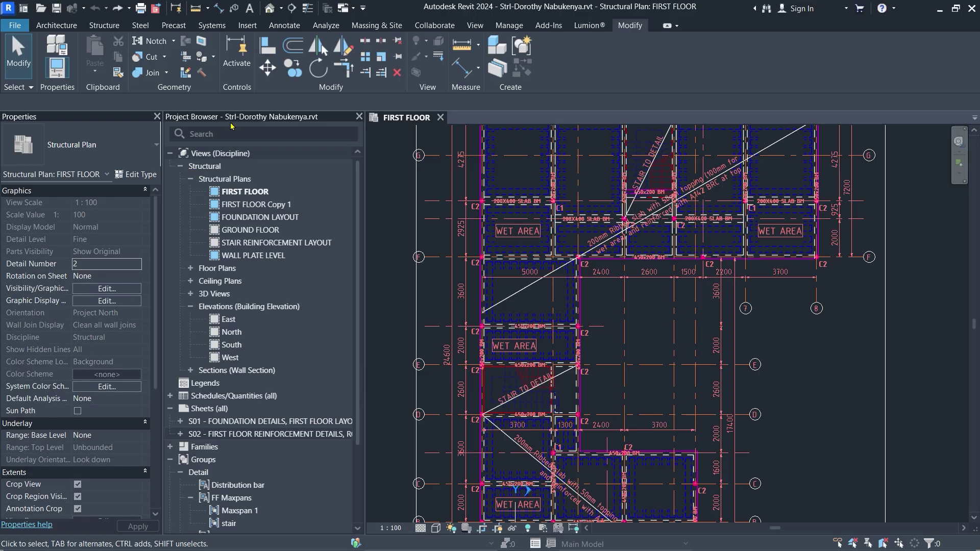
Step: Dock the Project Browser back on the opposite side of the drawing area from Properties and narrow both palettes
drag(248, 120, 979, 141)
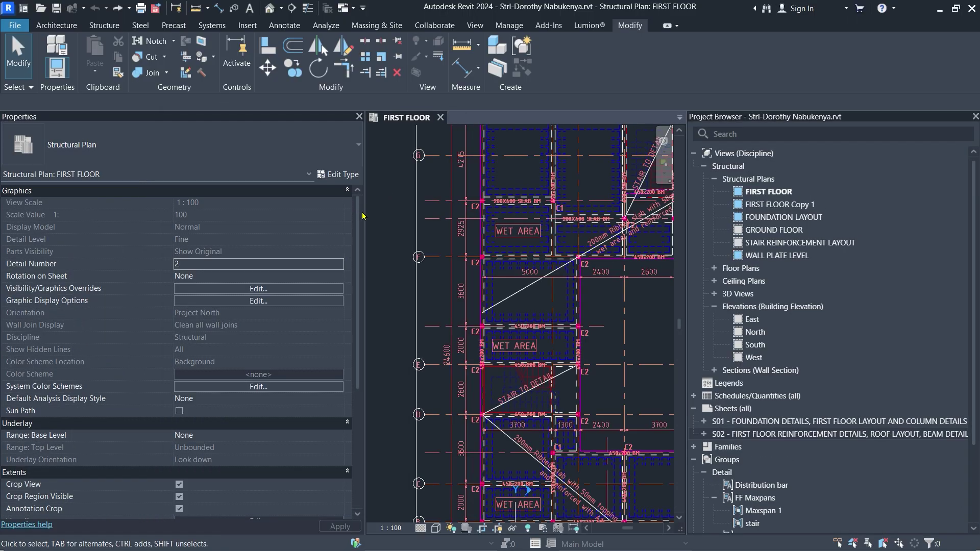
drag(365, 218, 152, 232)
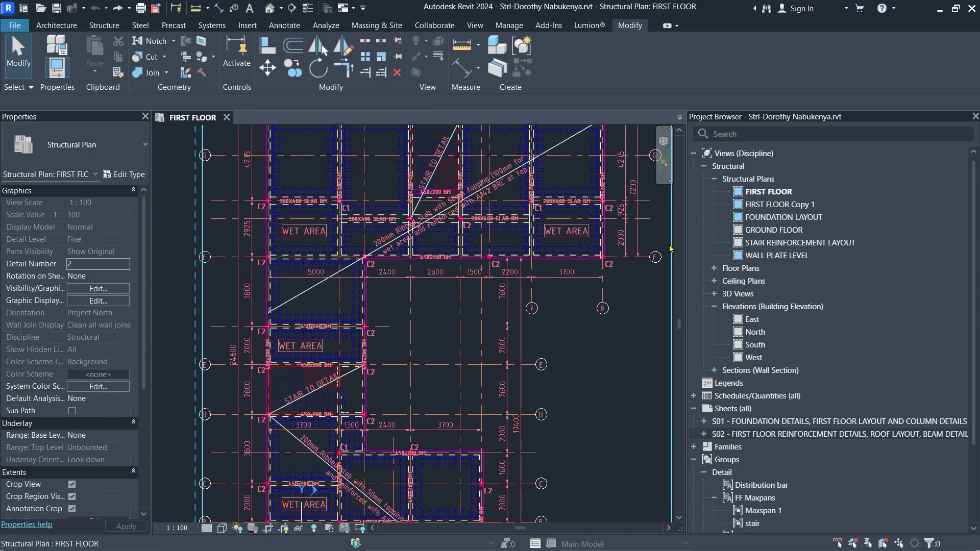
drag(686, 248, 803, 261)
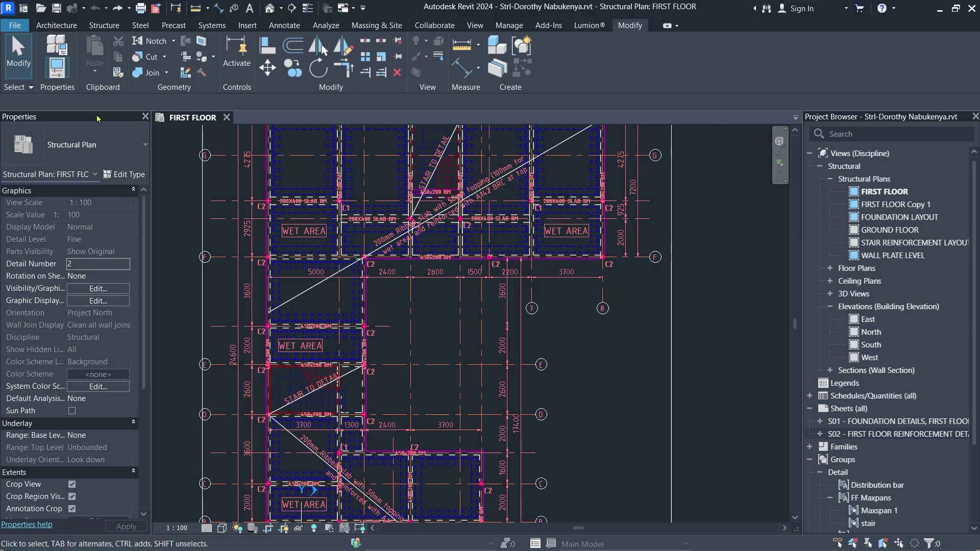
Step: Undock the Properties palette so it floats over the drawing, and reduce its height and width
mouse_move(95, 116)
mouse_down()
mouse_move(100, 140)
mouse_move(94, 111)
mouse_move(120, 127)
mouse_up()
drag(109, 502, 110, 286)
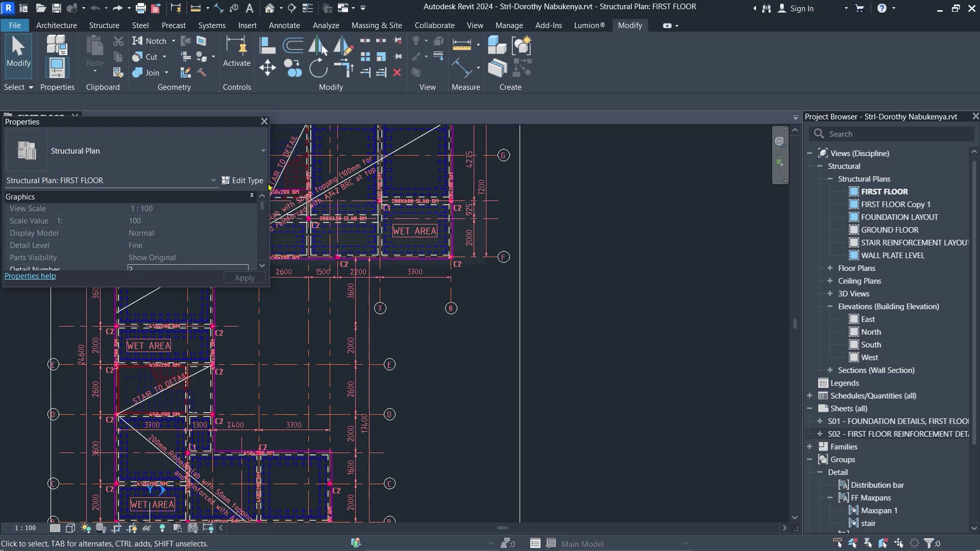
drag(269, 181, 182, 181)
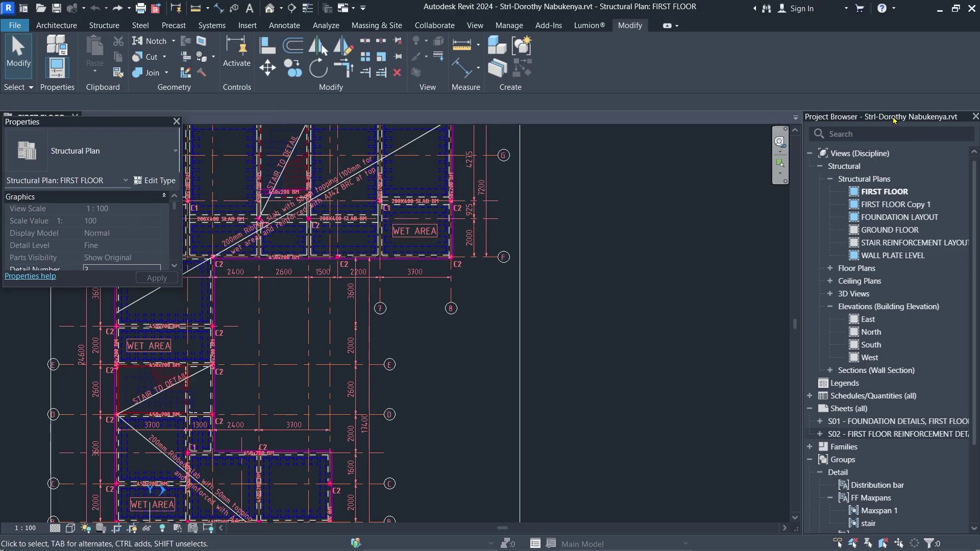
Step: Dock Properties and the Project Browser stacked in one column, with the browser underneath, and adjust the column width
drag(893, 118, 2, 305)
click(86, 278)
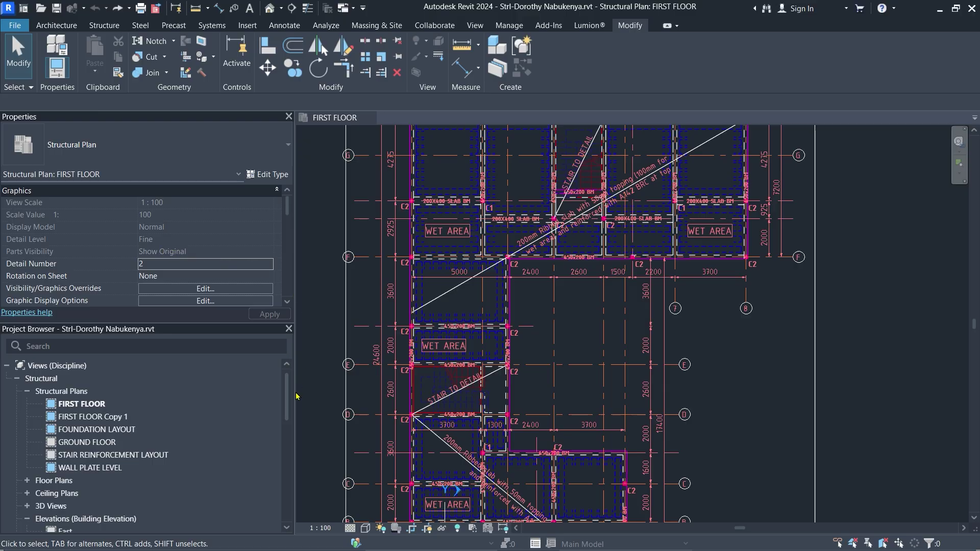
drag(294, 392, 161, 386)
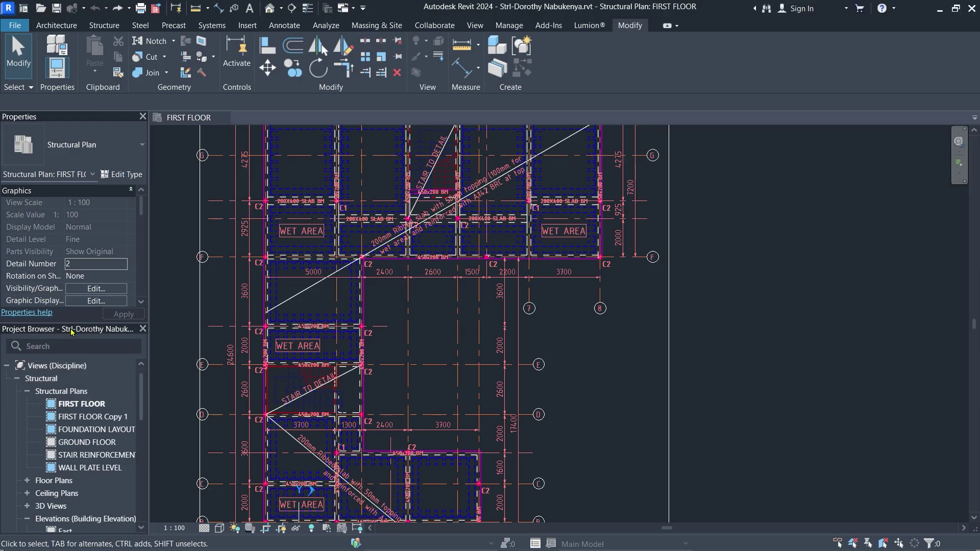
scroll(66, 239, down, 5)
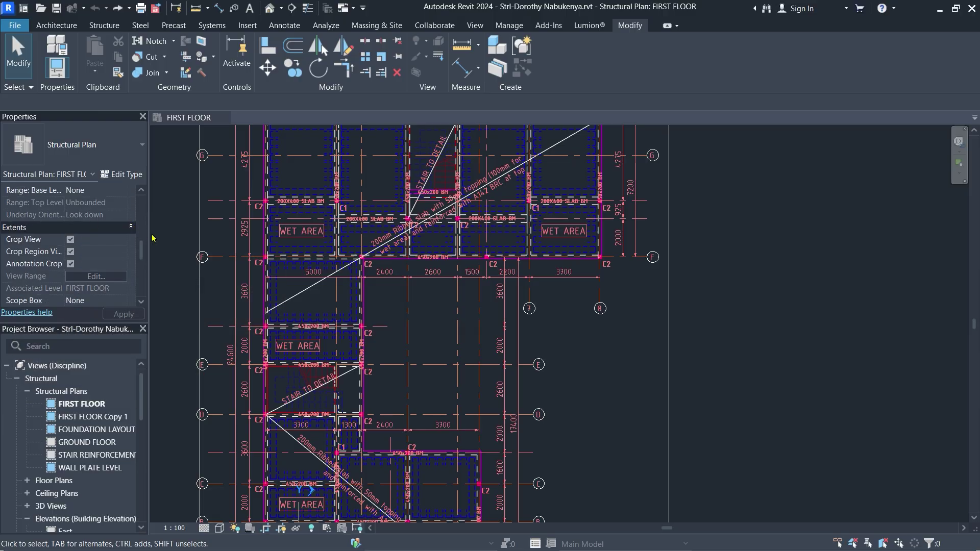
drag(149, 238, 164, 237)
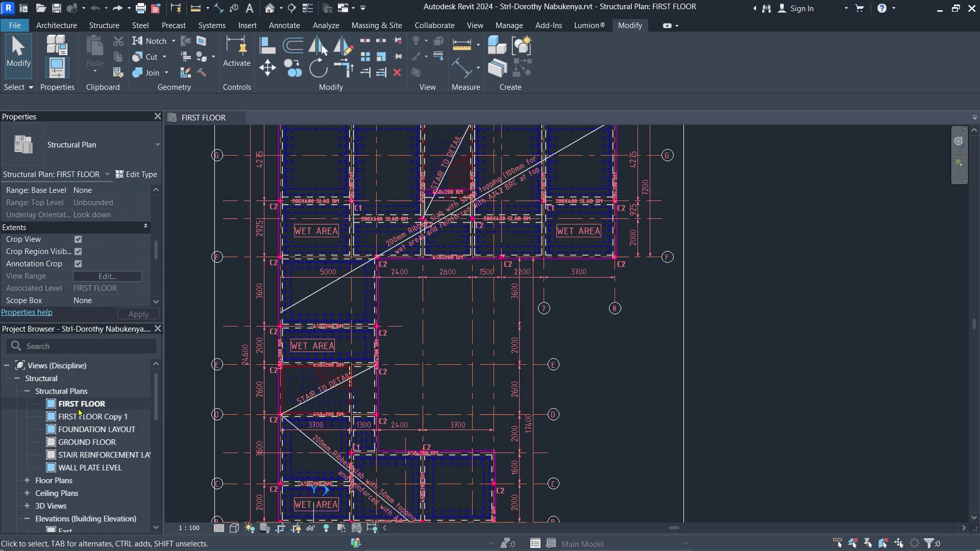
scroll(60, 449, down, 10)
scroll(60, 452, up, 10)
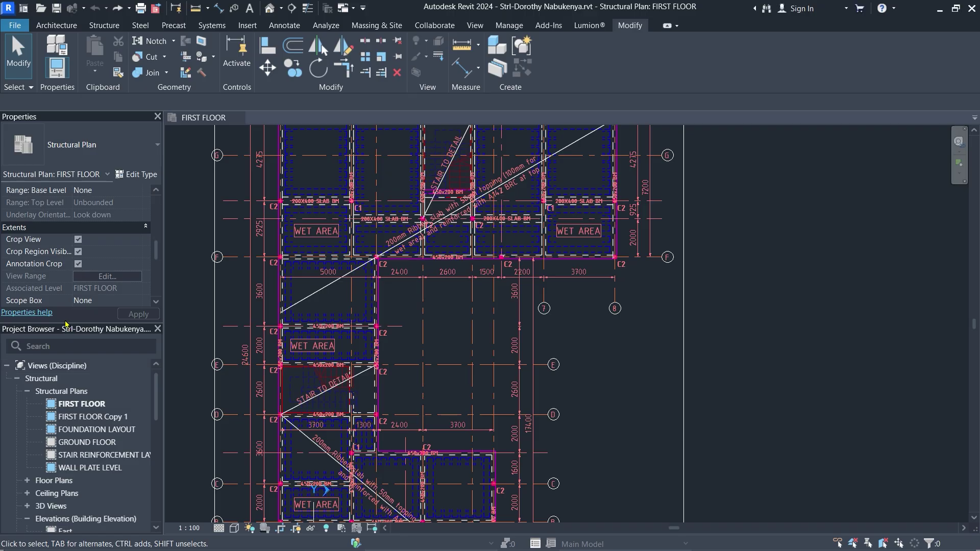
Step: Dock the Project Browser across the drawing area from Properties, narrow it, and close the Properties palette
drag(86, 328, 930, 115)
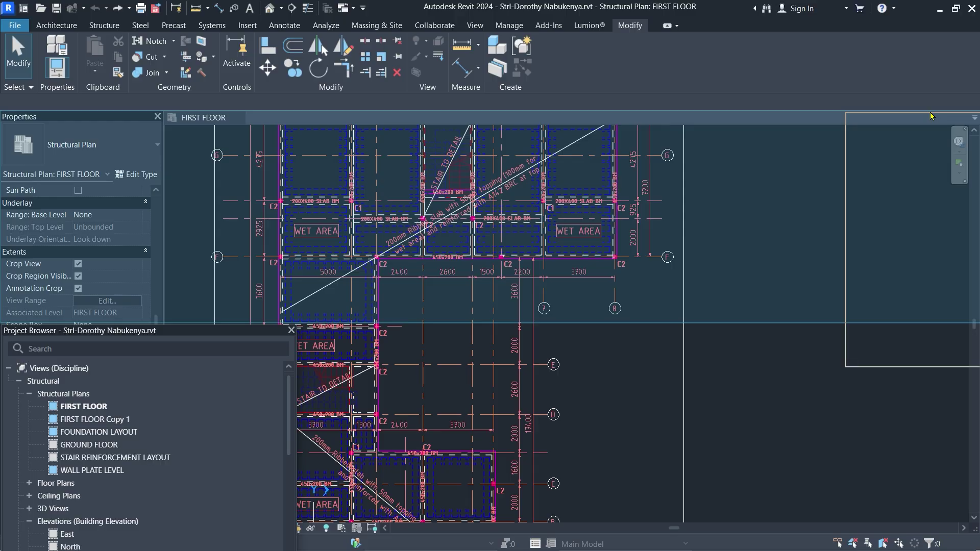
drag(931, 116, 977, 209)
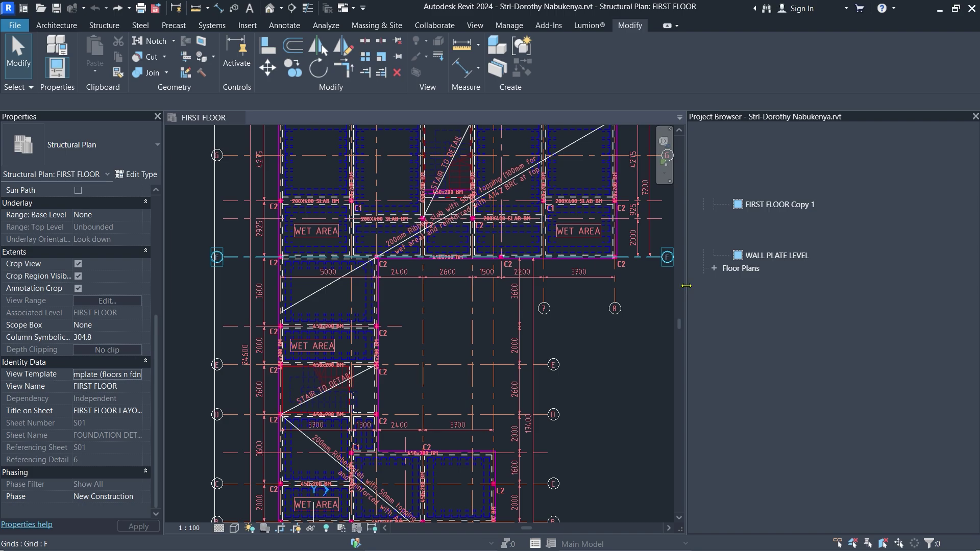
drag(703, 282, 841, 284)
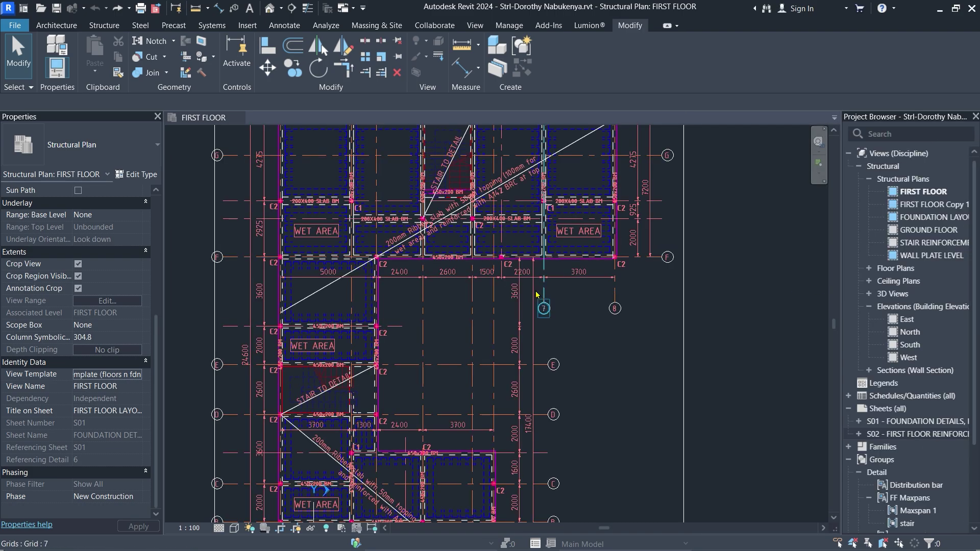
click(157, 117)
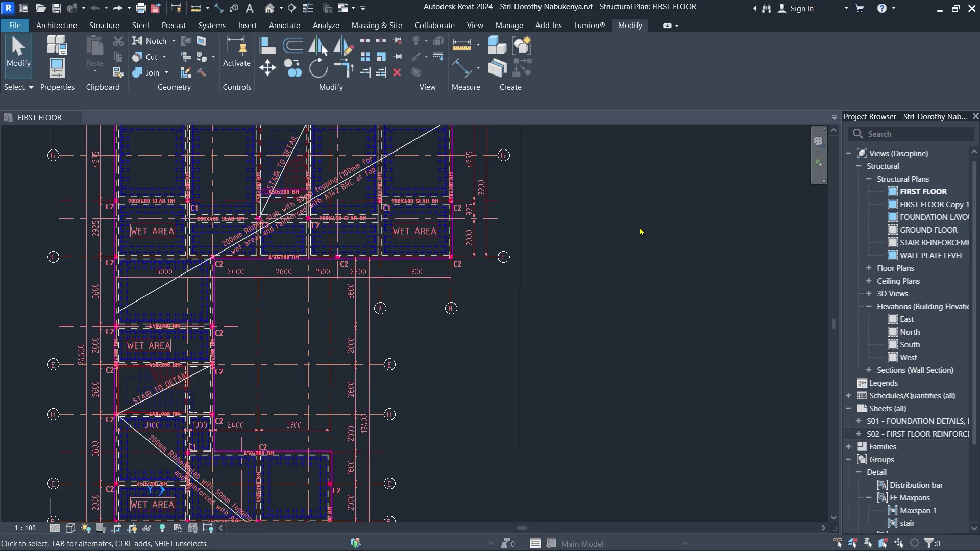
Step: Reopen the Properties palette and turn the display of the Project Browser back on in the user interface settings
key(p)
key(p)
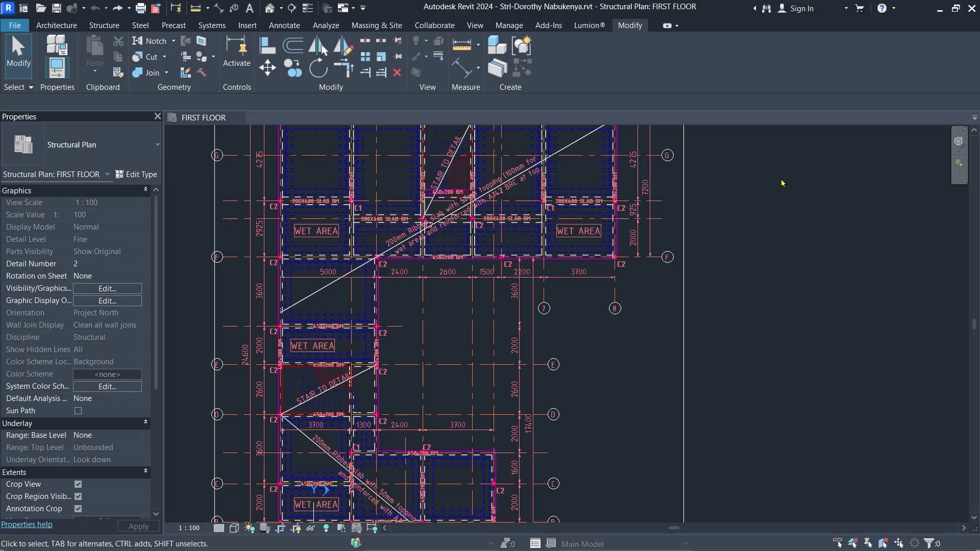
click(473, 25)
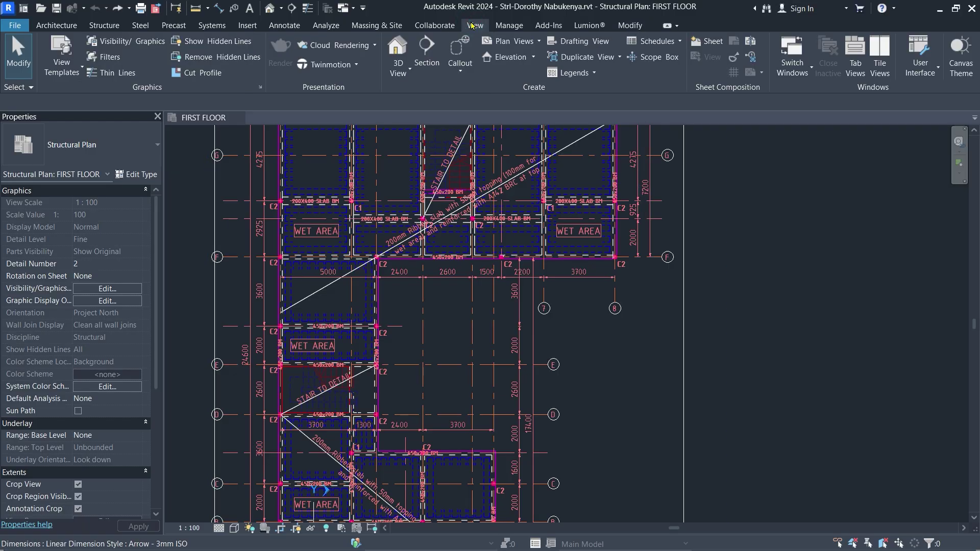
click(930, 79)
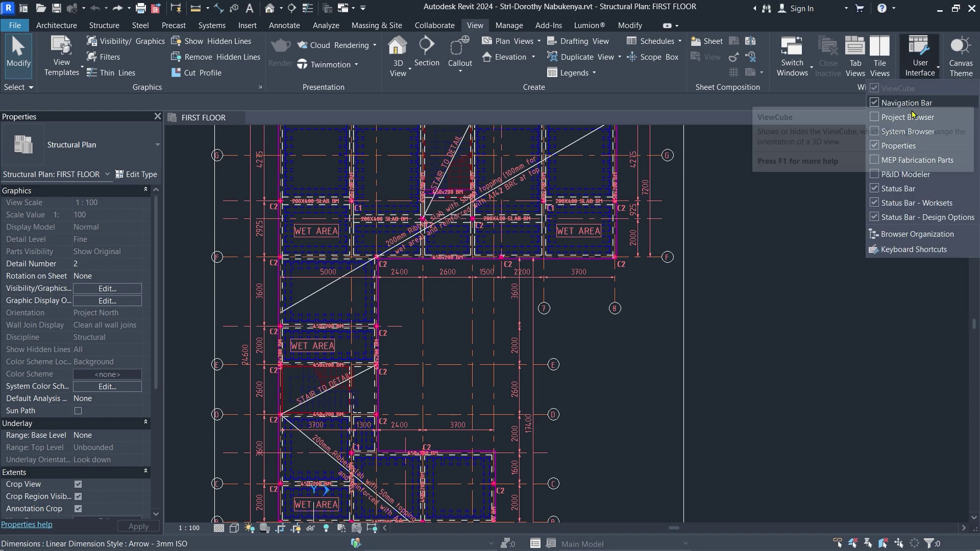
click(874, 117)
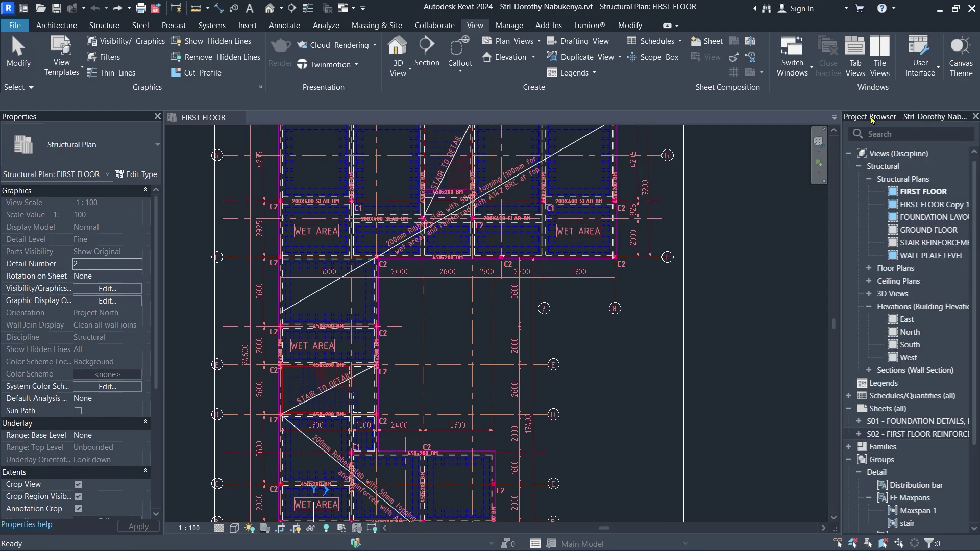
Step: Turn the Properties palette off in the user interface settings and turn it back on
click(918, 73)
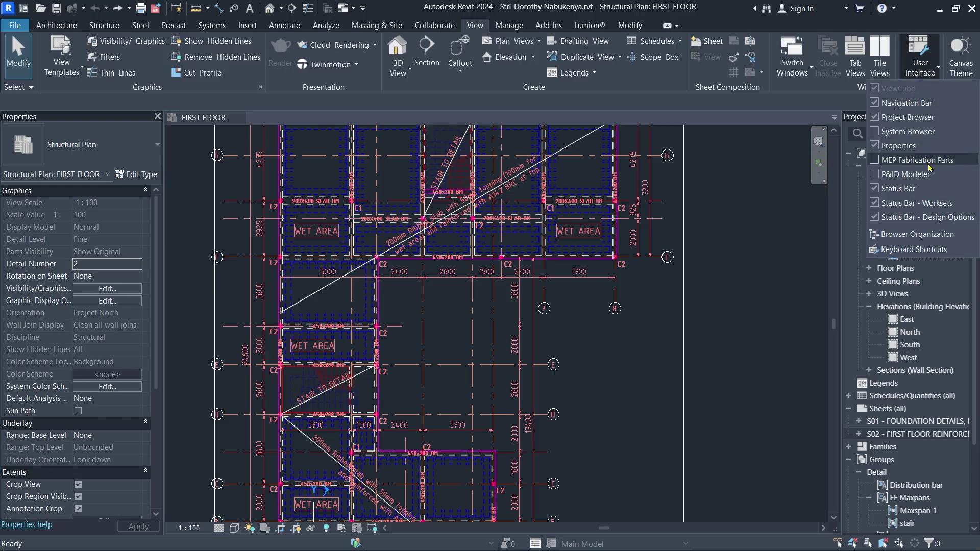
click(875, 147)
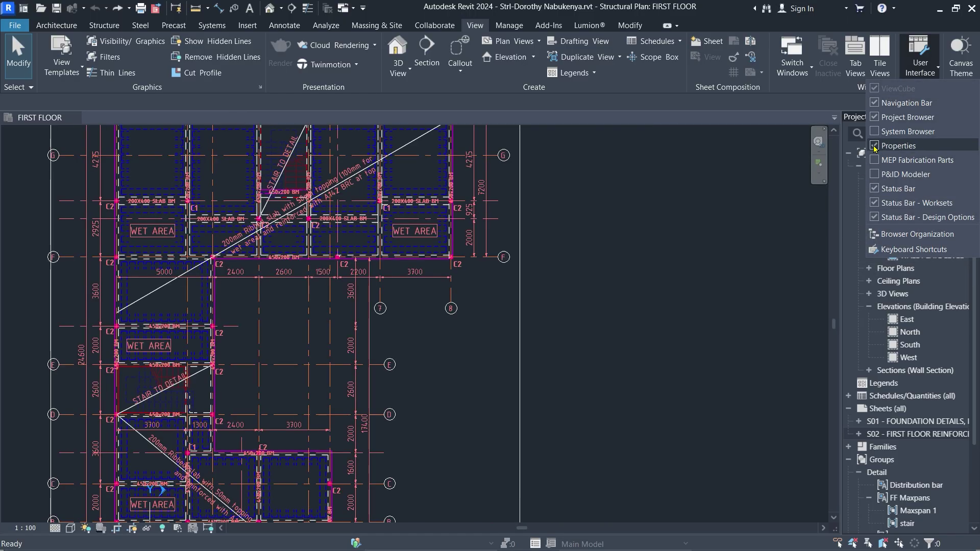
click(875, 147)
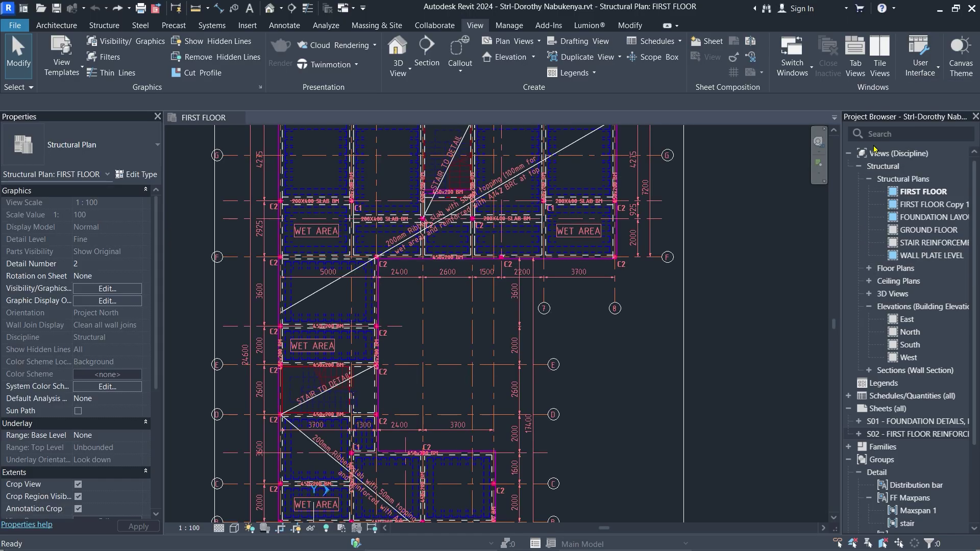
click(717, 253)
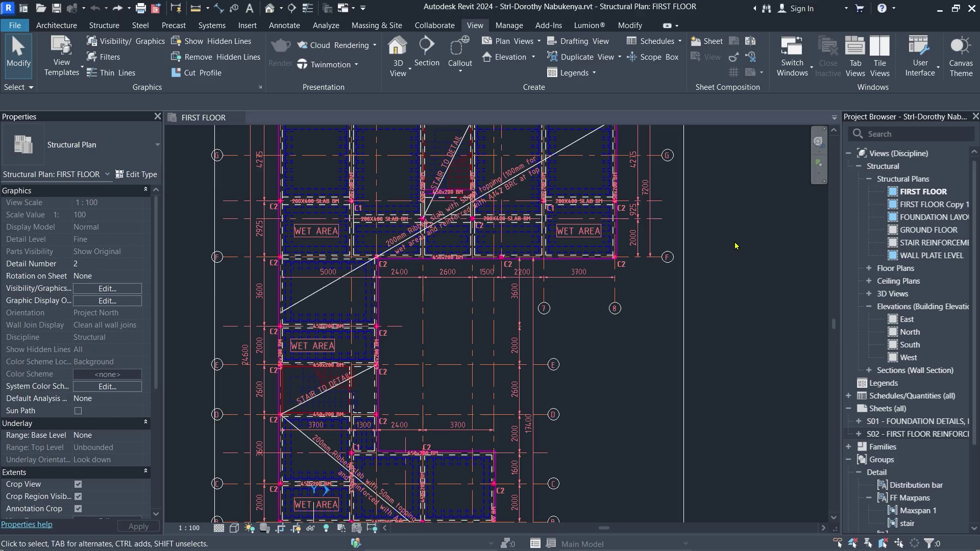